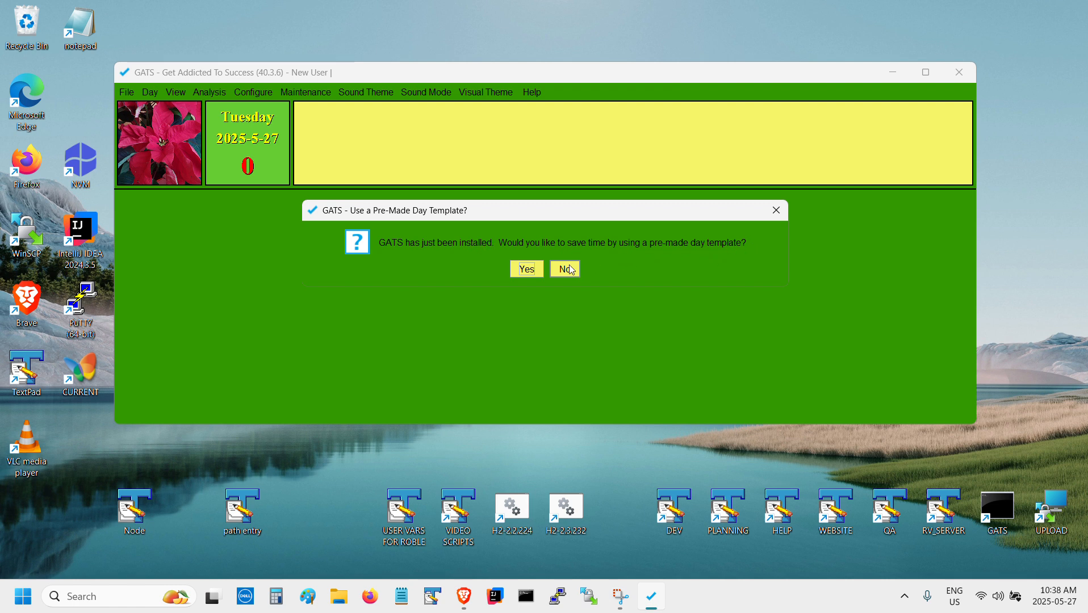
Step: Accept using a pre-made day template and choose the Adult template for this user
left_click(529, 270)
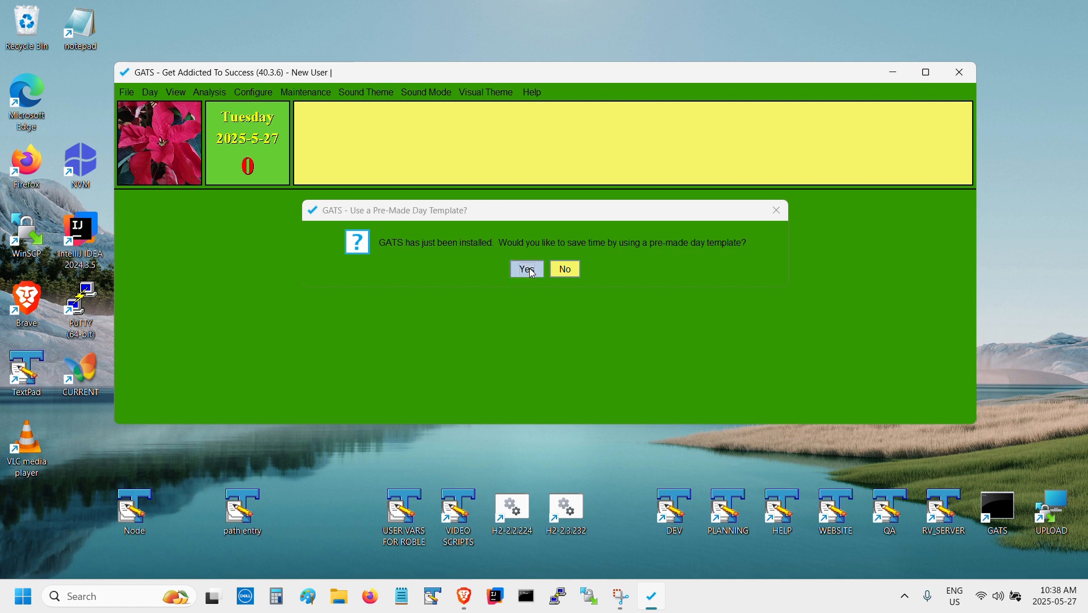
left_click(562, 255)
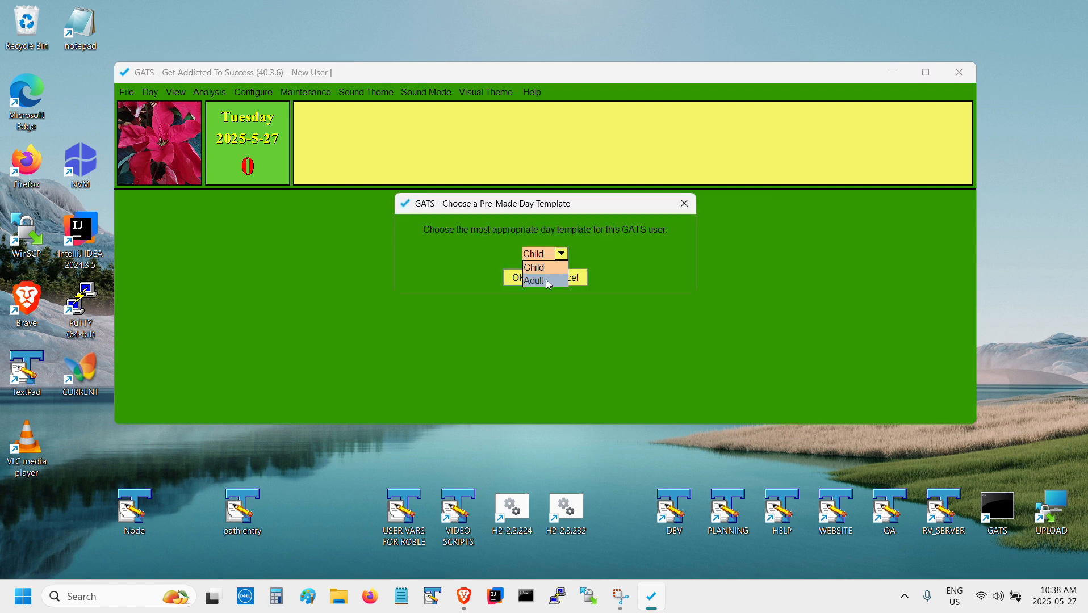
left_click(519, 277)
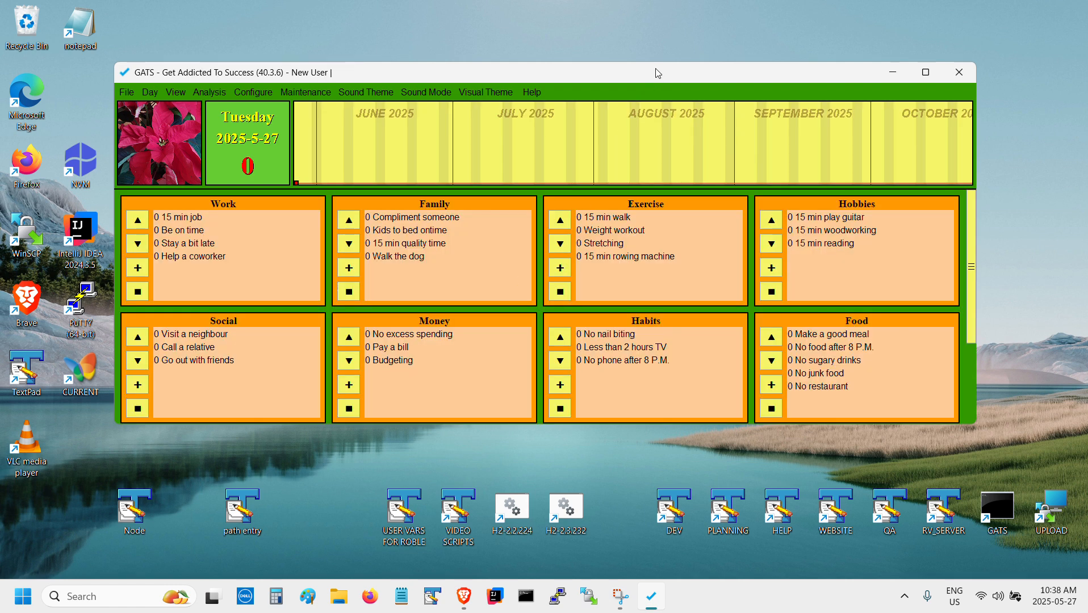
Step: Move the program window higher on the desktop and enlarge it downward so all ten category boxes fit
left_click_drag(657, 73, 662, 40)
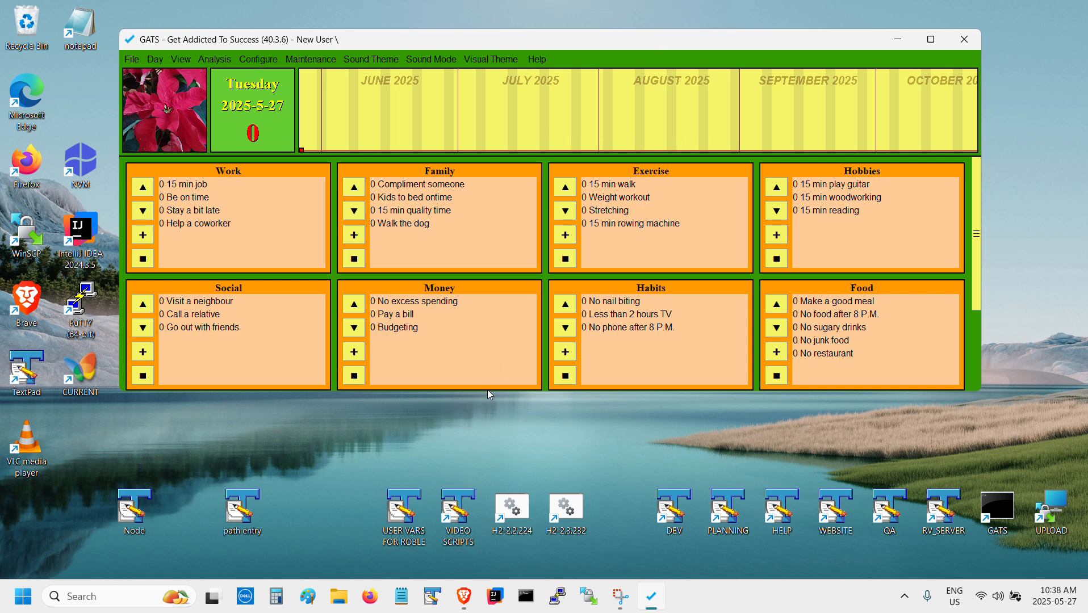
left_click_drag(488, 393, 523, 545)
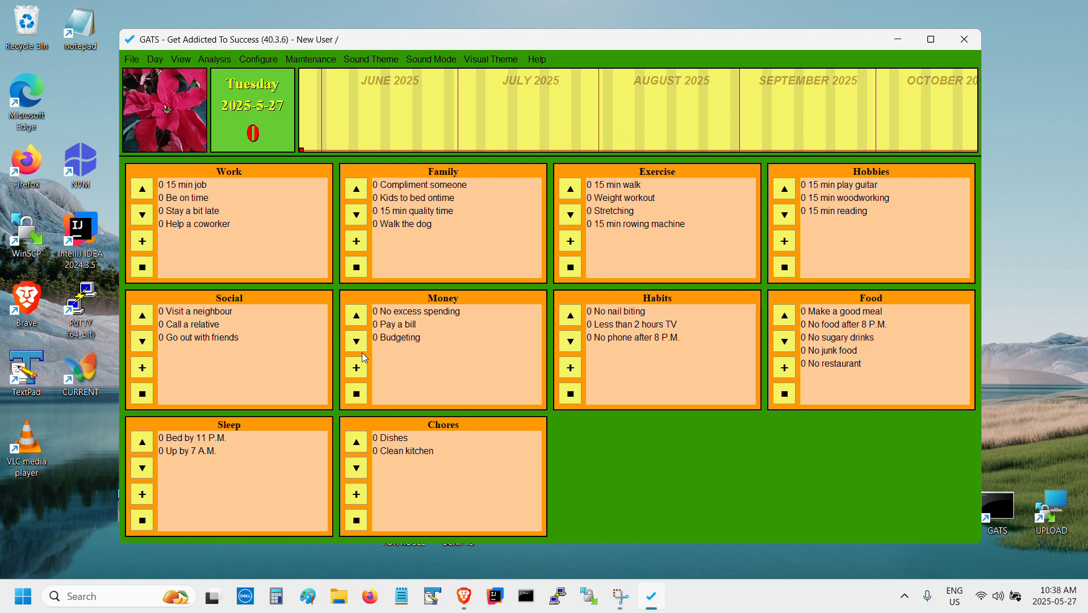
Step: Examine the sample activities in the Work, Family, Exercise and Hobbies categories
mouse_move(225, 207)
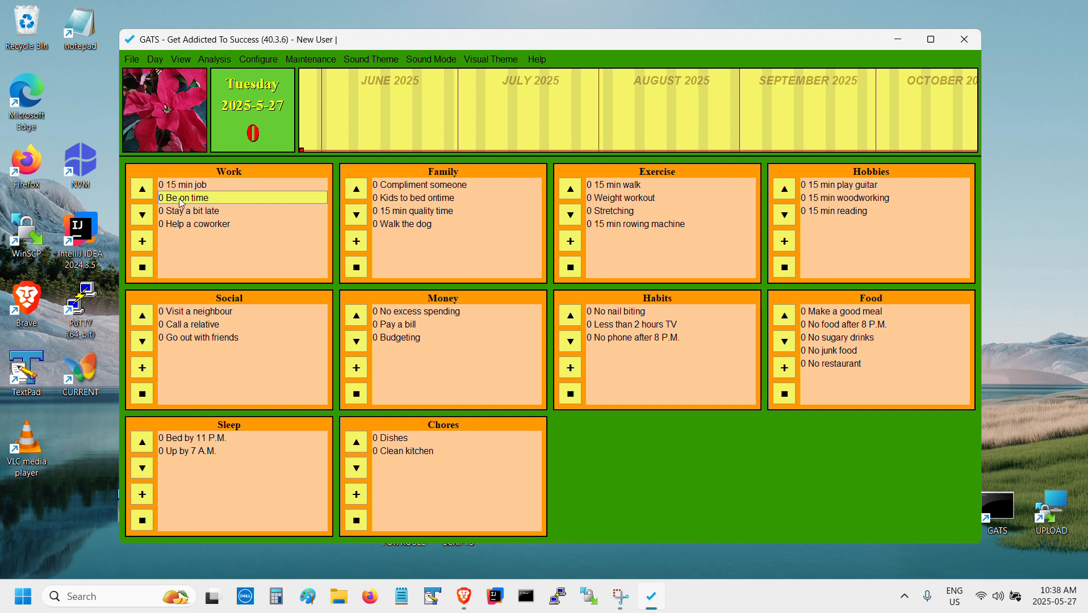
mouse_move(402, 199)
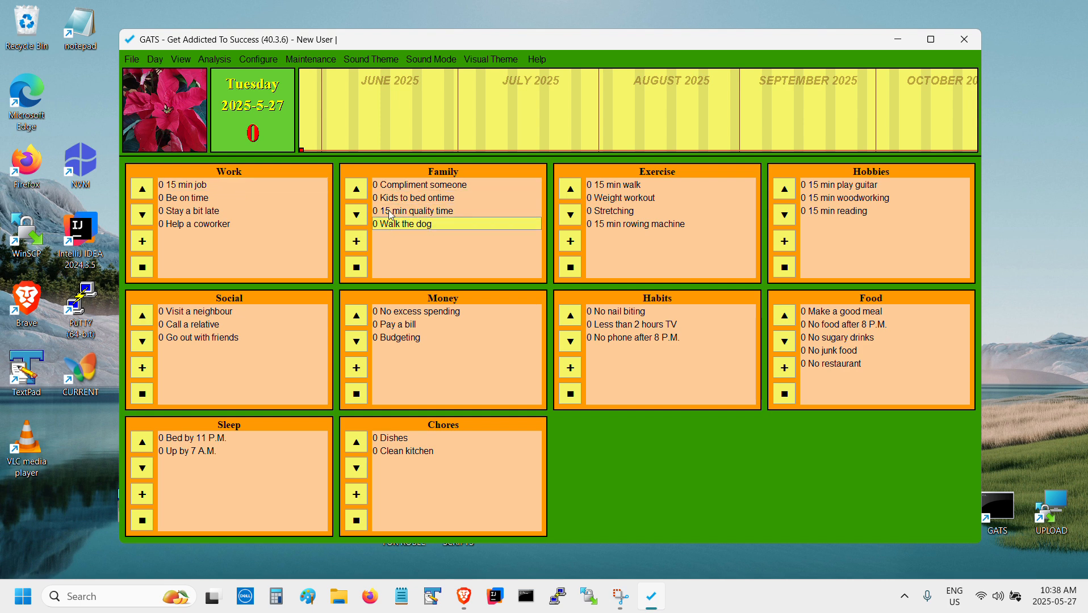
left_click(389, 198)
left_click(389, 185)
left_click(621, 188)
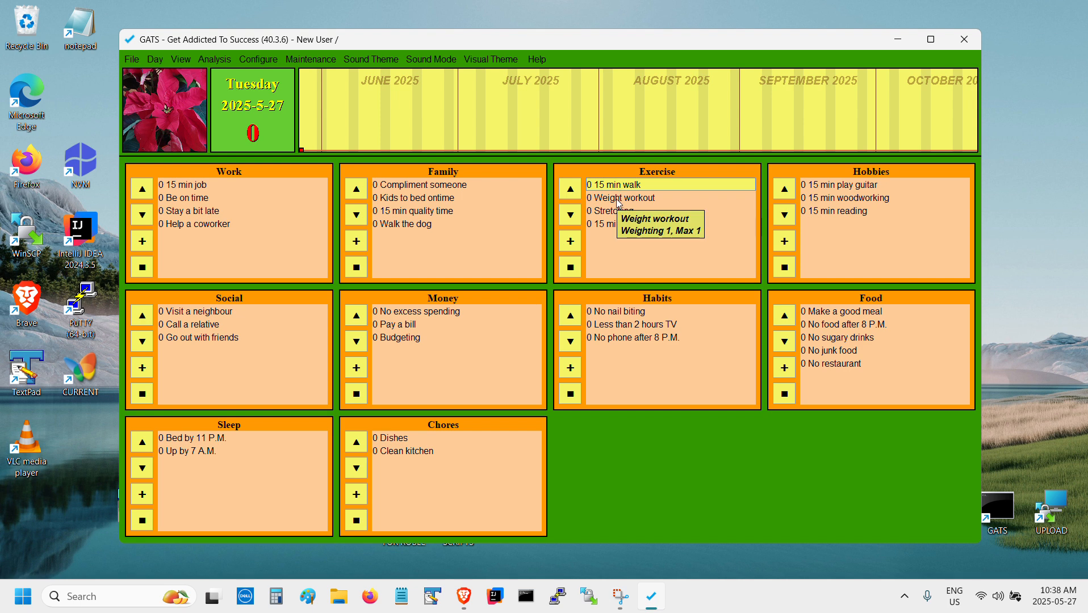
left_click(616, 198)
left_click(613, 211)
left_click(617, 223)
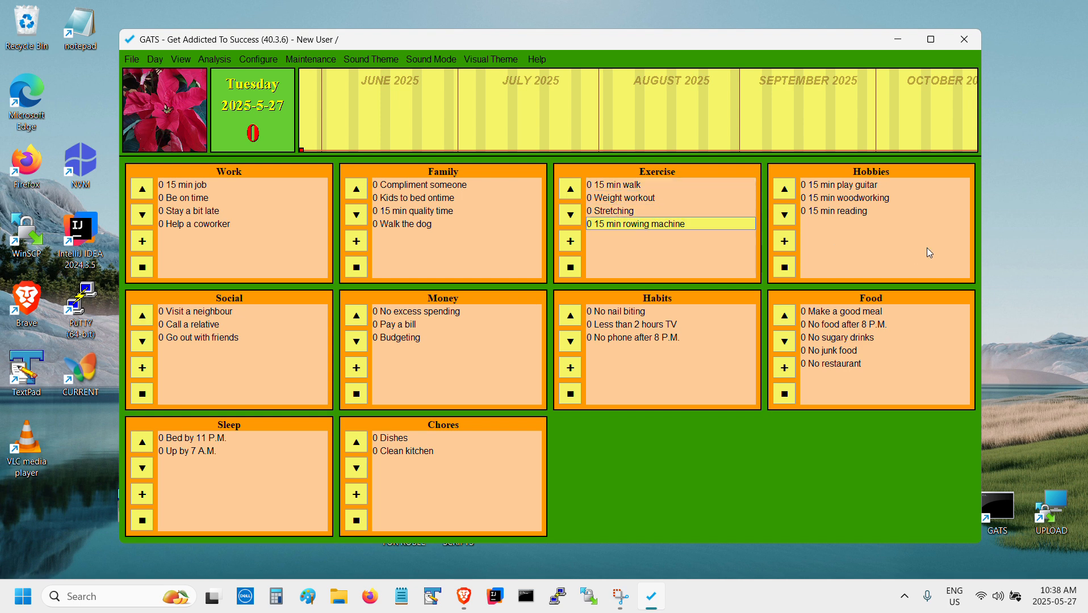
left_click(872, 214)
left_click(863, 199)
left_click(852, 186)
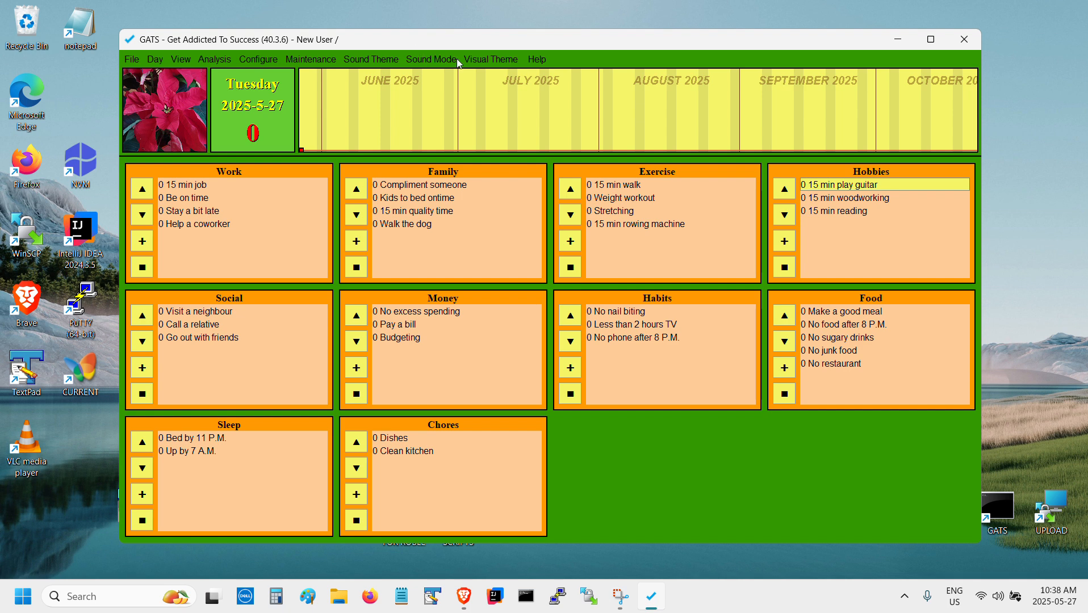
left_click(474, 62)
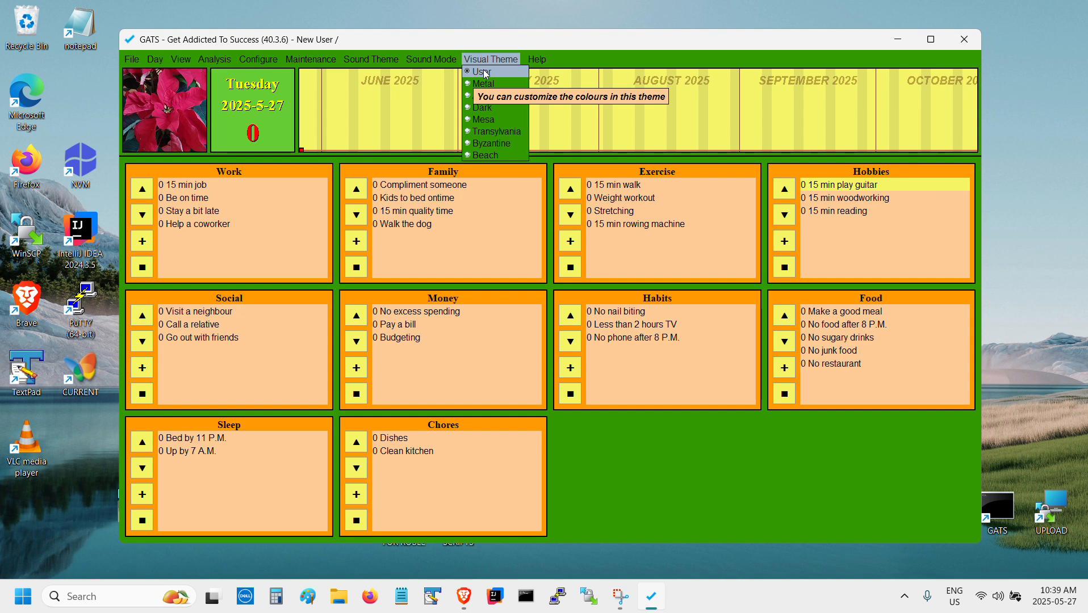
left_click(416, 42)
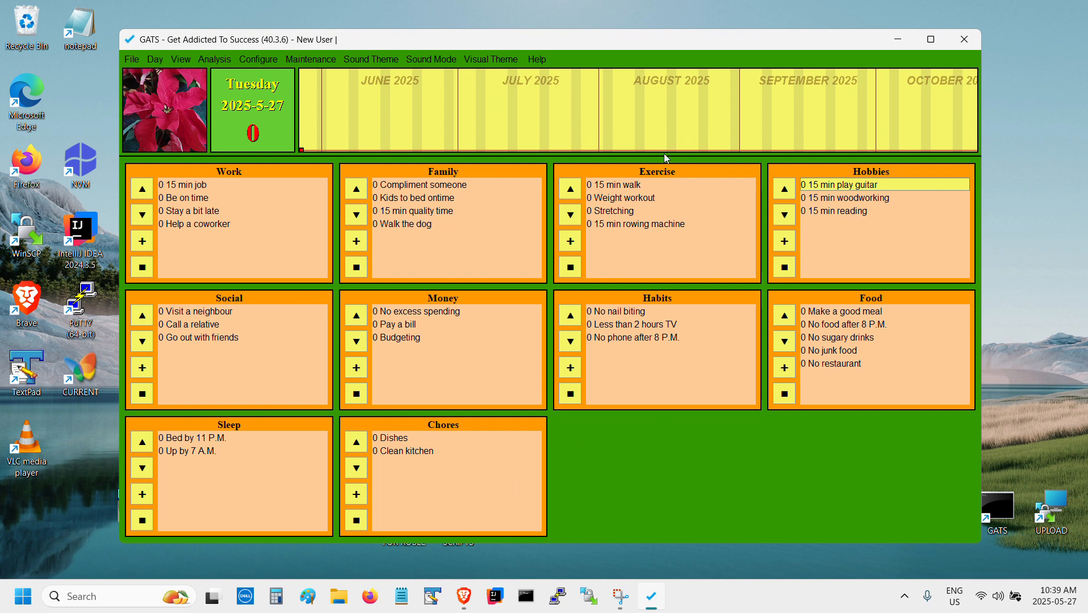
mouse_move(312, 306)
left_click(250, 60)
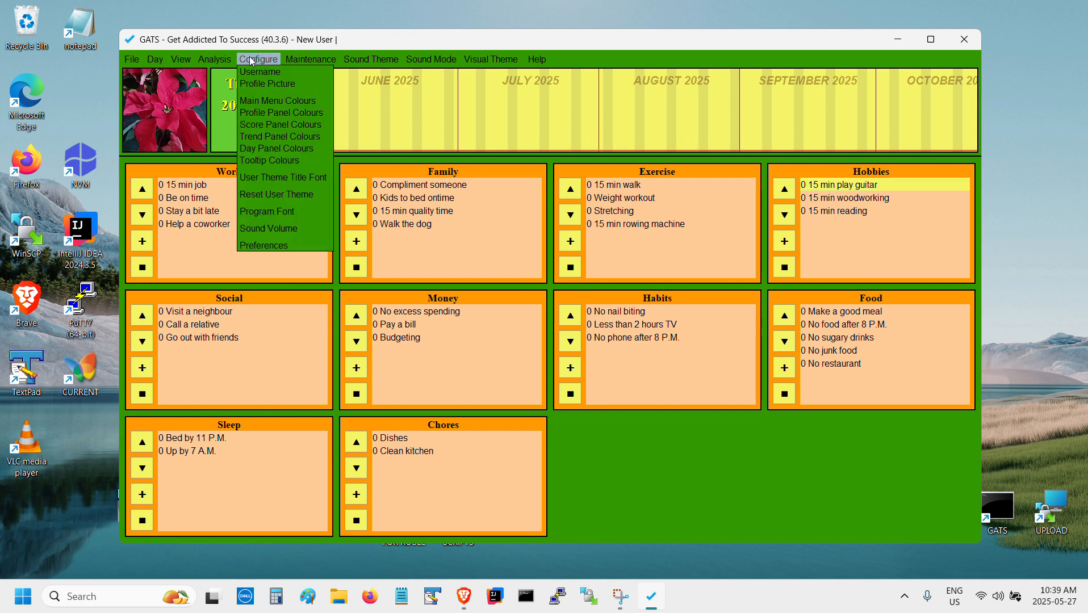
left_click(256, 51)
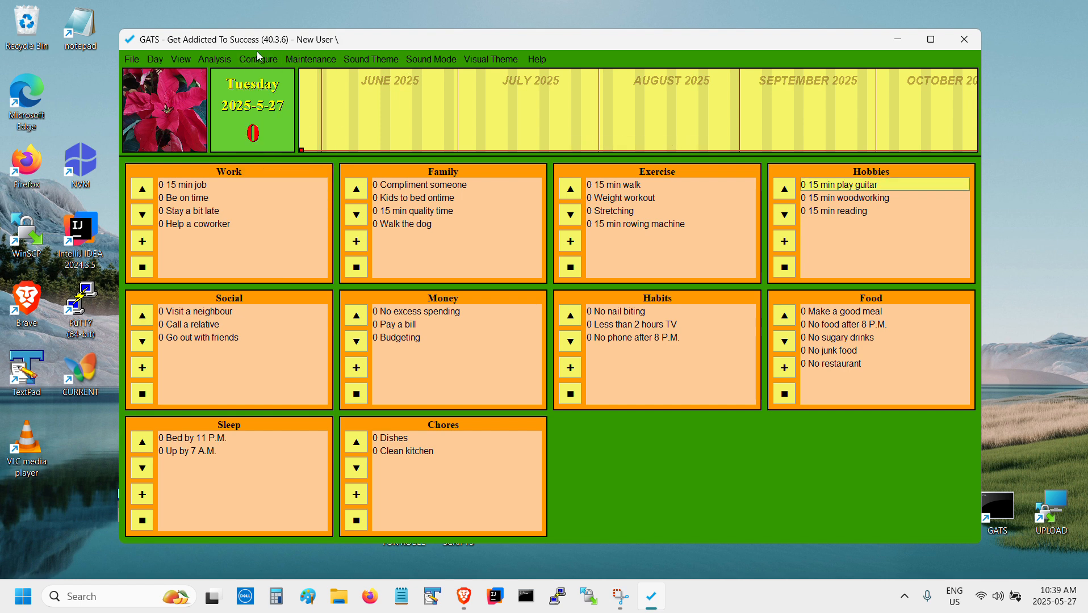
left_click(493, 60)
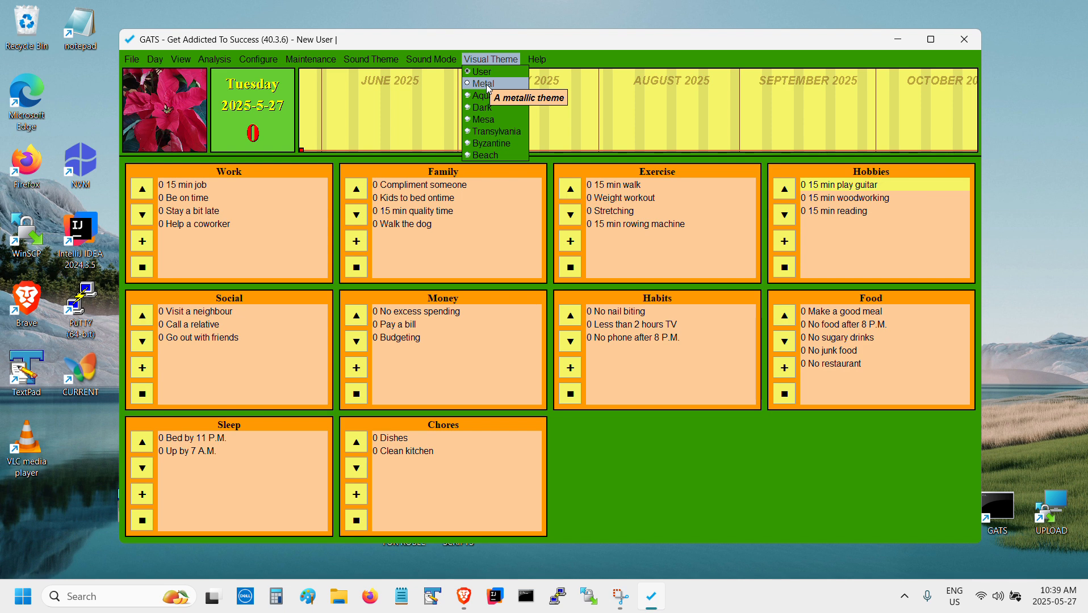
left_click(652, 60)
Step: Try the Metal, Aqua, Dark, Mesa, Transylvania and Byzantine visual themes one after another
left_click(483, 58)
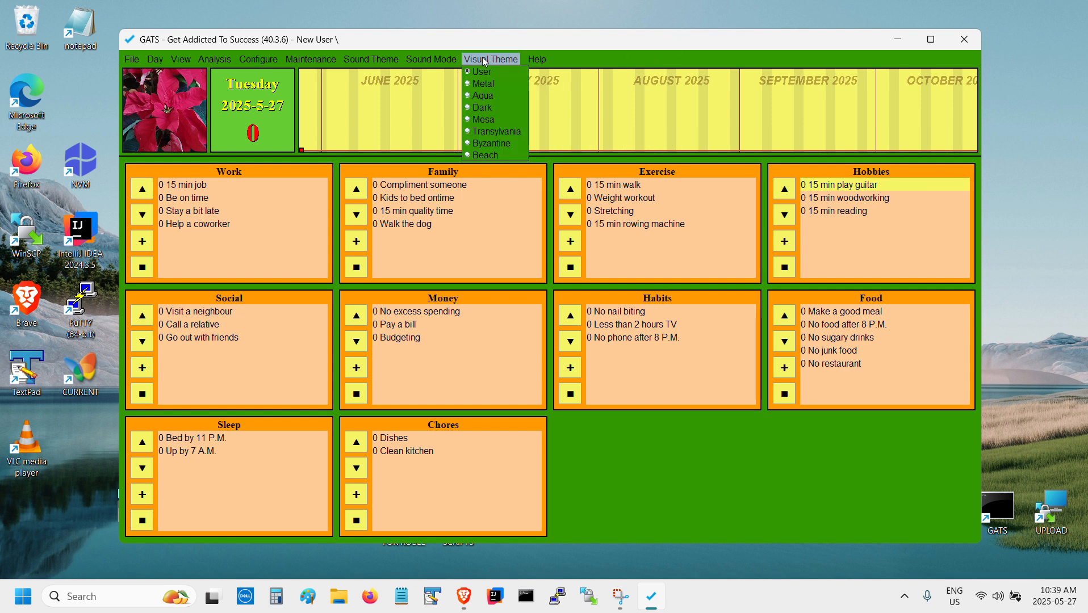
left_click(487, 83)
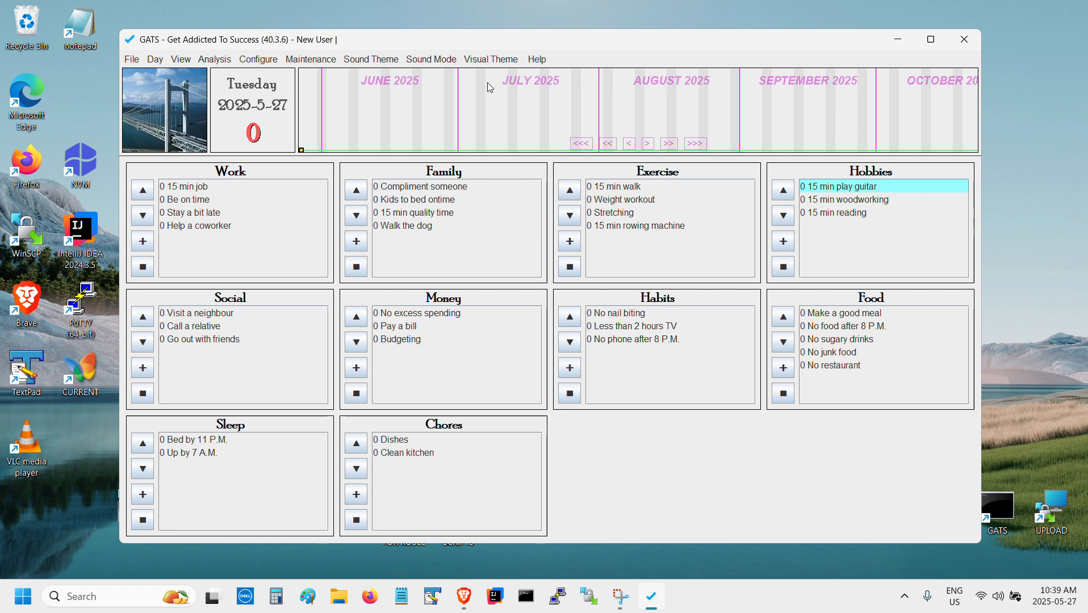
left_click(491, 59)
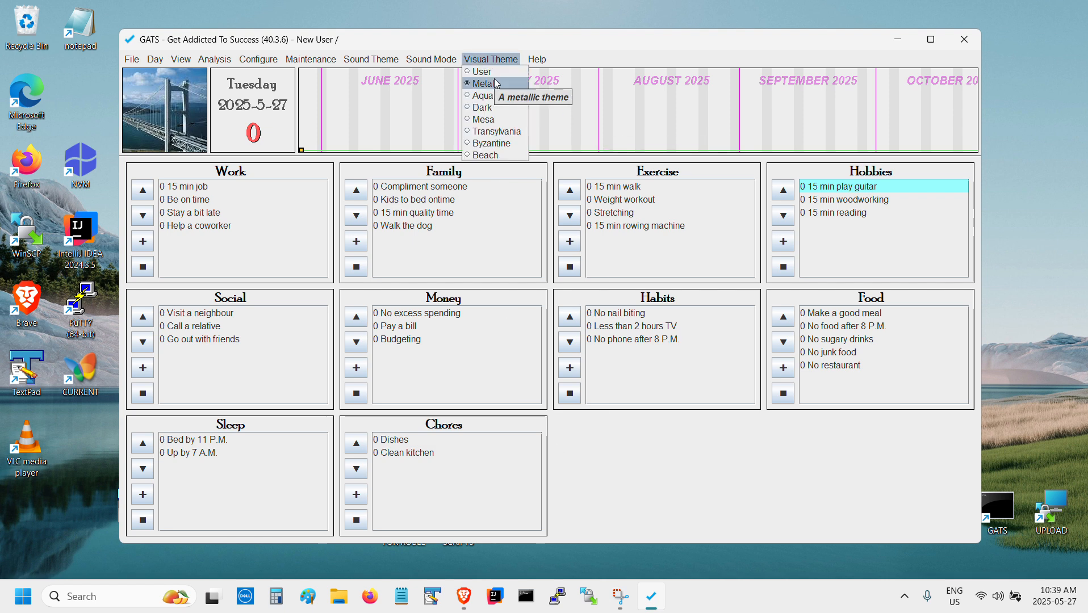
left_click(486, 96)
left_click(490, 60)
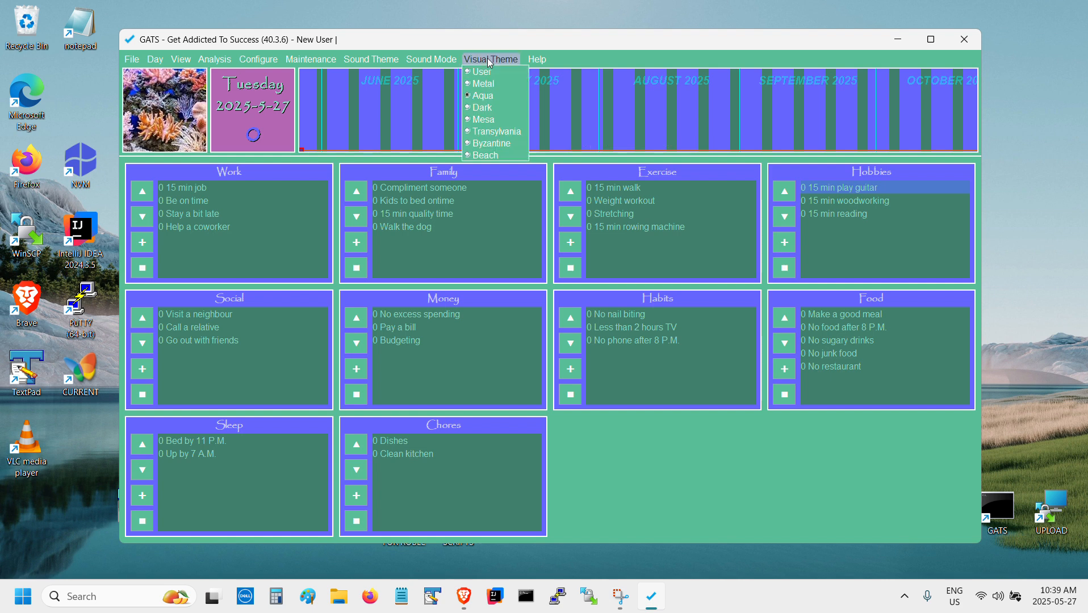
left_click(485, 108)
left_click(489, 60)
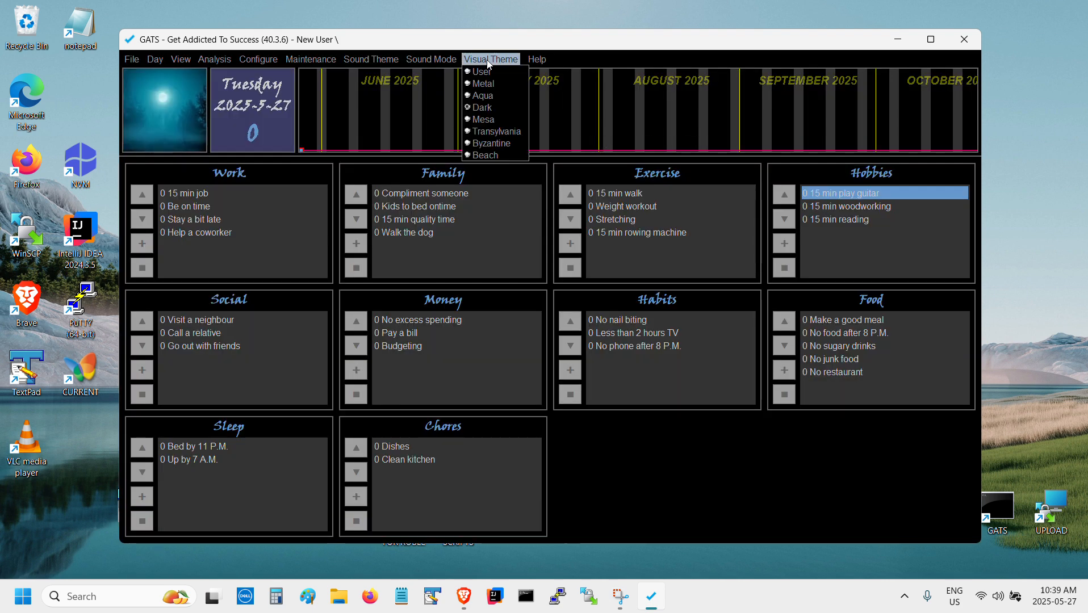
left_click(489, 118)
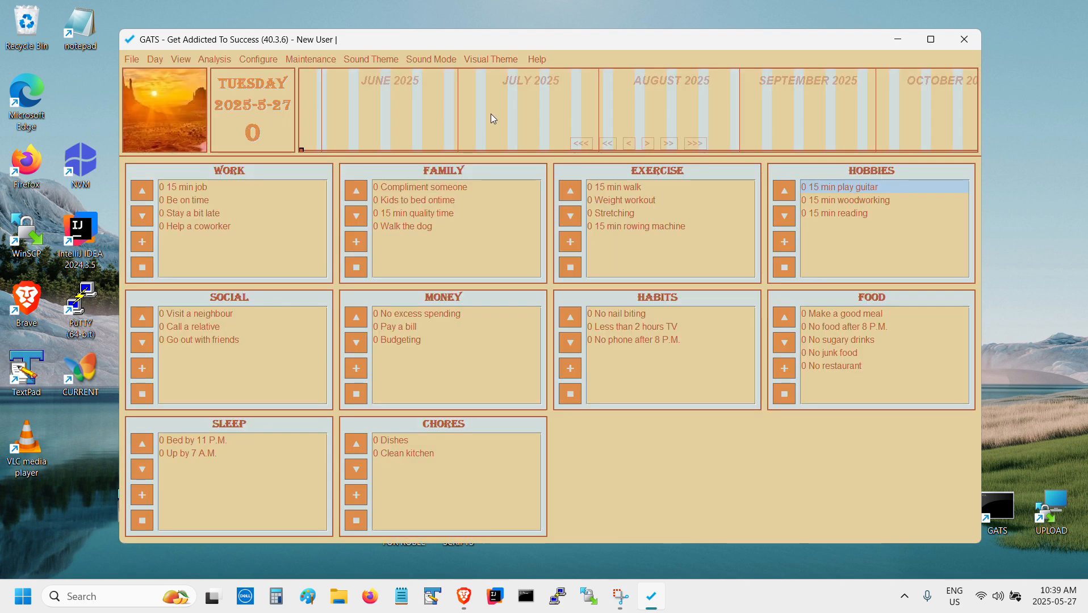
left_click(492, 60)
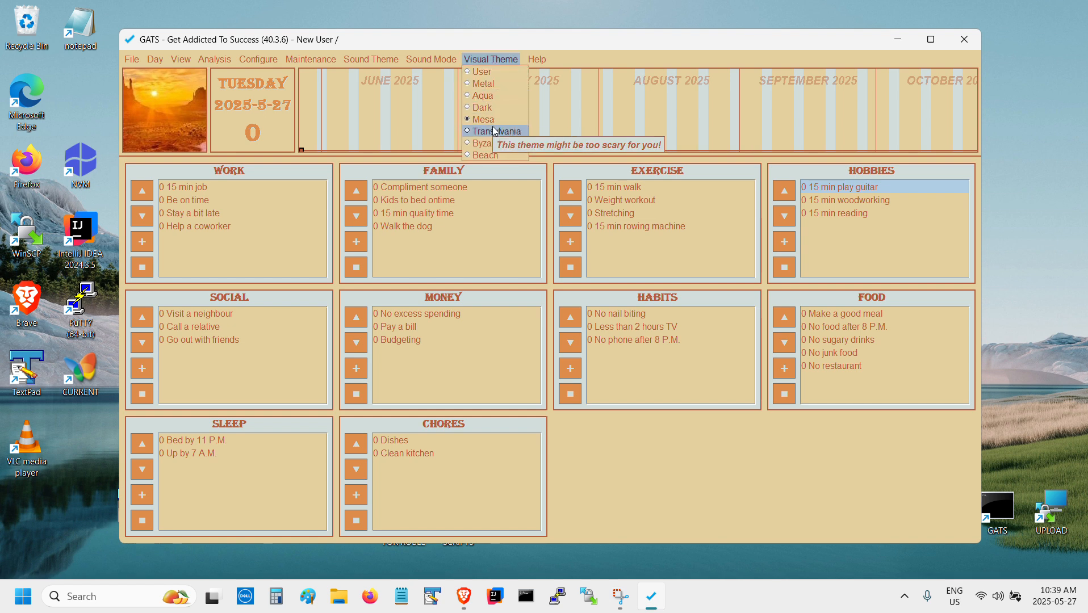
left_click(495, 131)
left_click(484, 59)
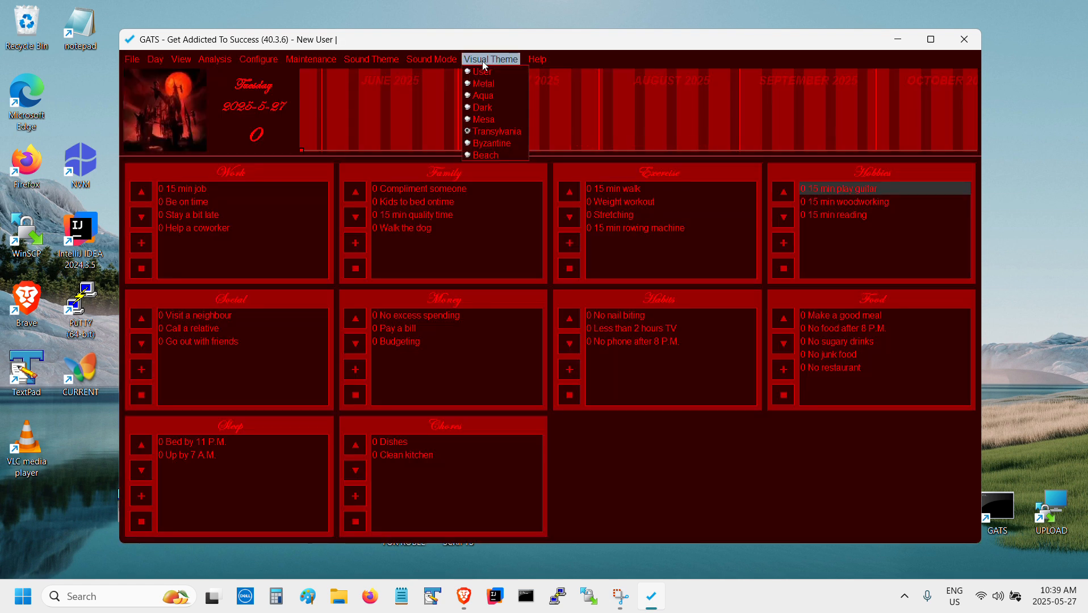
left_click(486, 142)
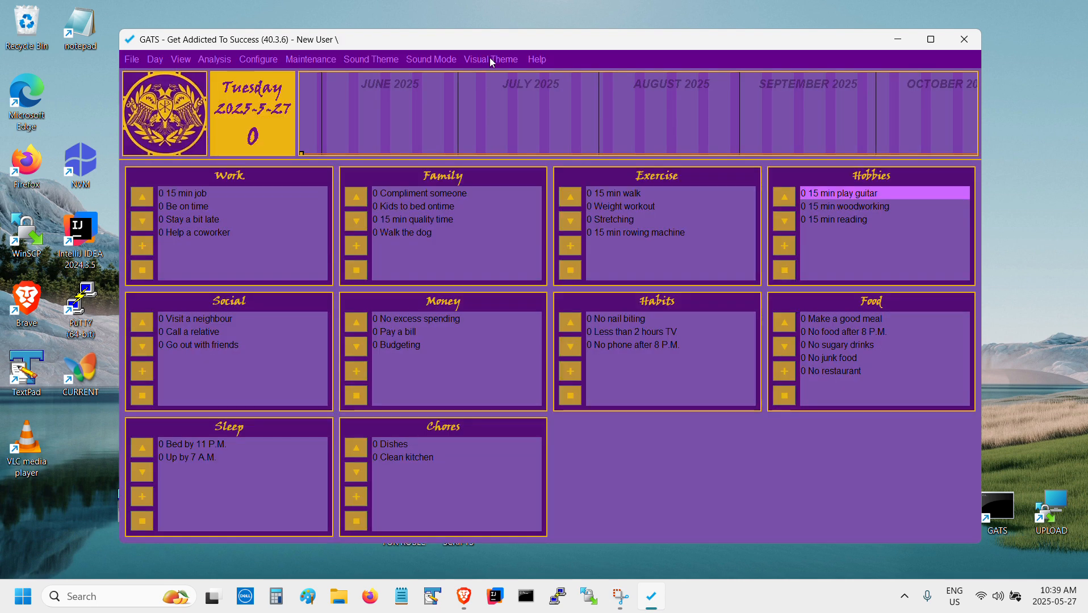
Step: Switch the visual theme to Beach
left_click(492, 60)
left_click(485, 158)
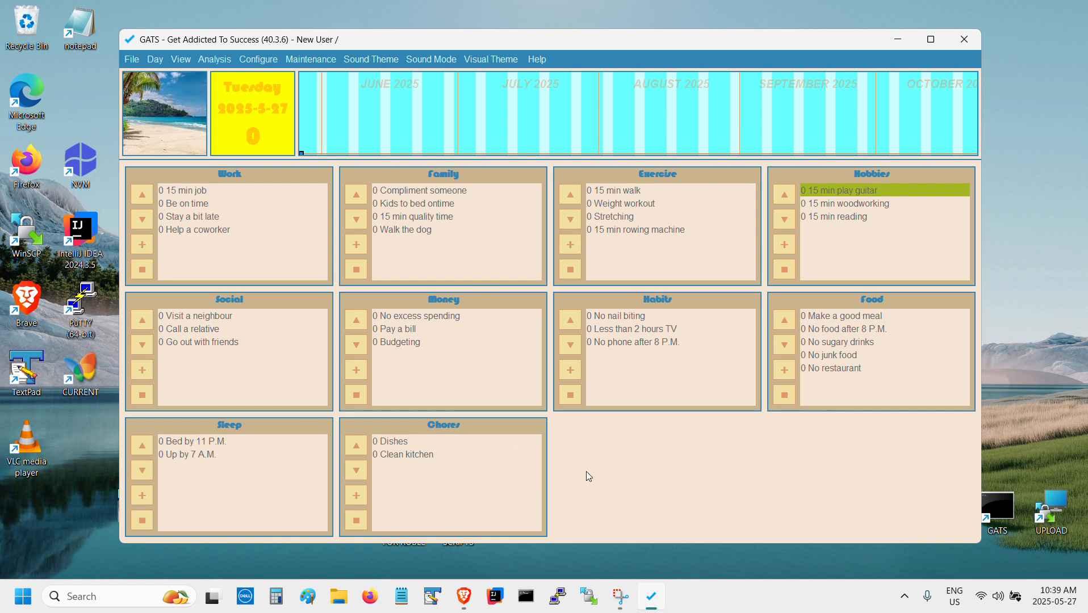
mouse_move(375, 148)
left_click(155, 60)
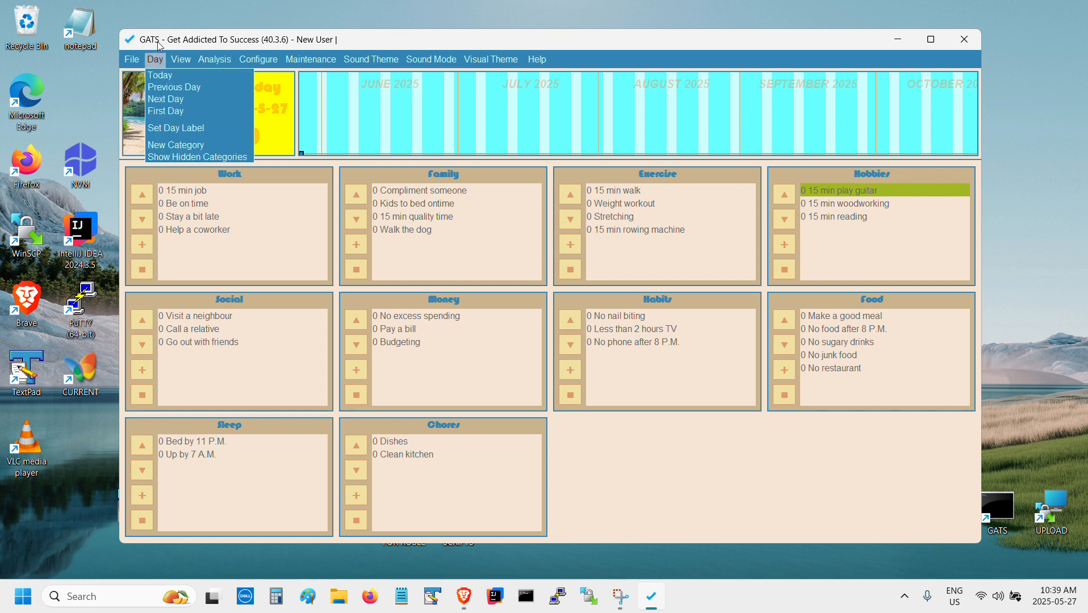
left_click(158, 42)
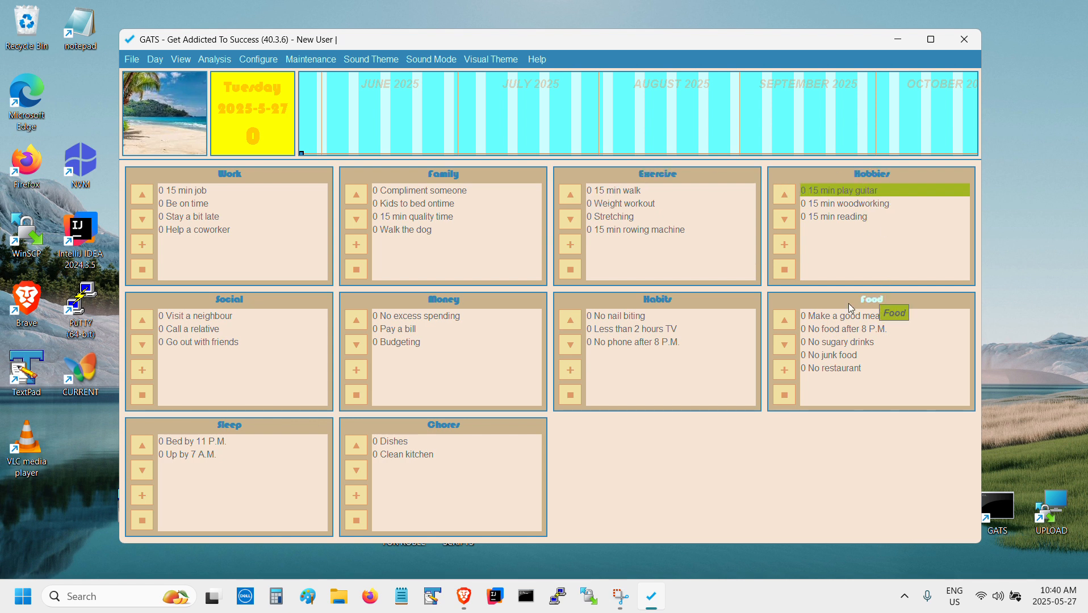
Step: Go through the individual activities in the Work category, from 15 min job to Help a coworker
left_click(190, 192)
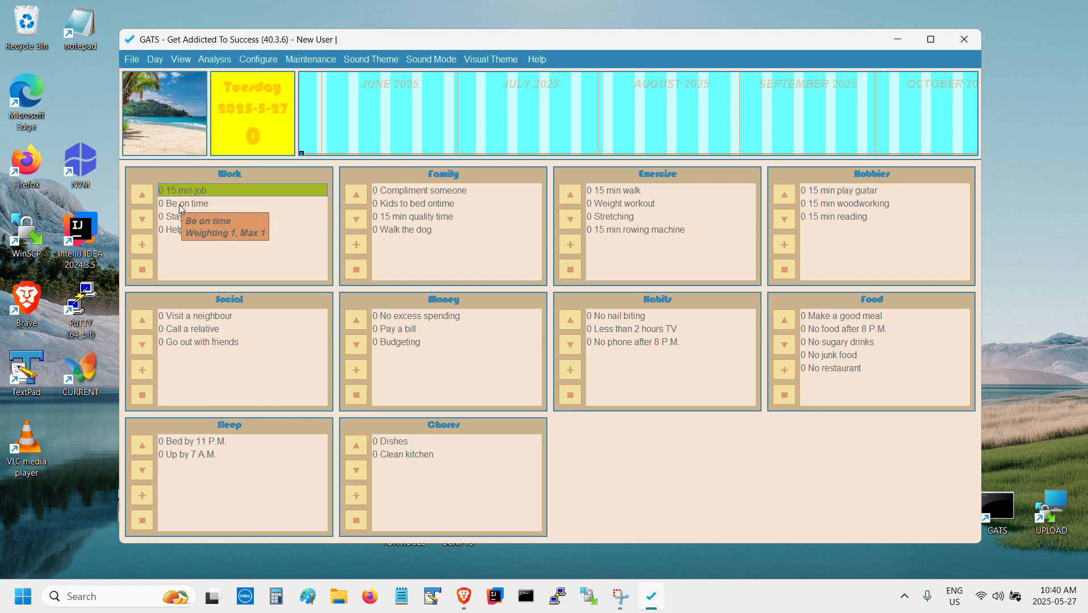
left_click(178, 205)
left_click(173, 230)
left_click(175, 217)
left_click(175, 205)
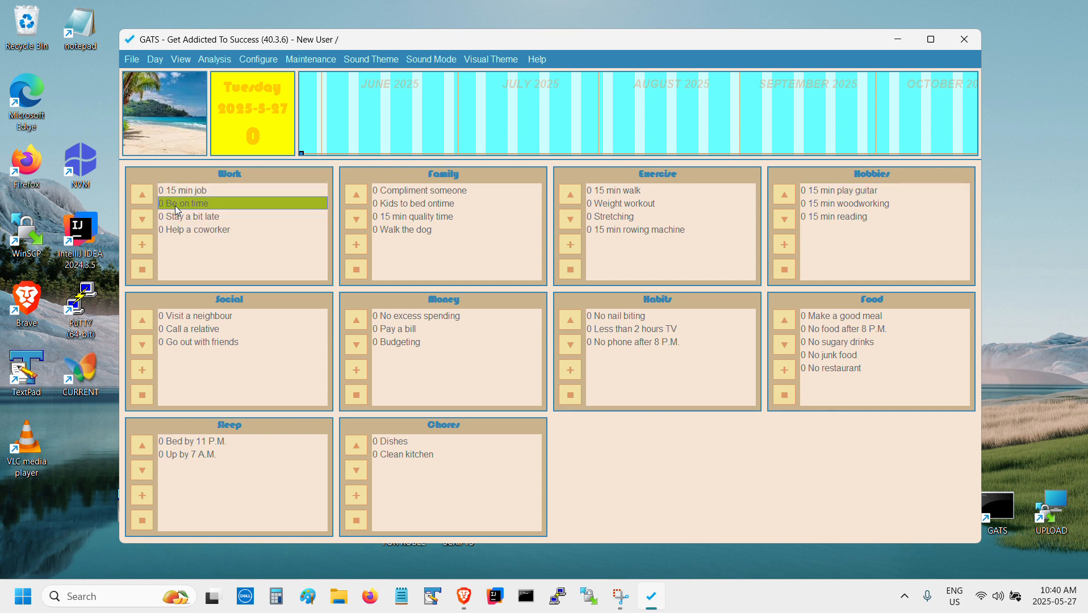
left_click(174, 192)
left_click(173, 204)
left_click(174, 230)
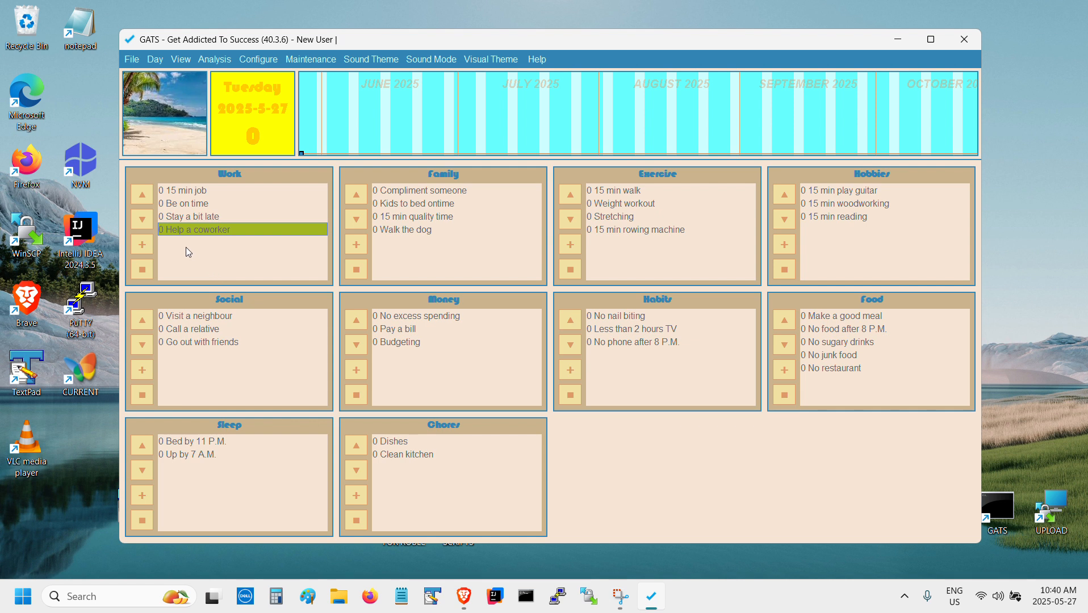
left_click(175, 216)
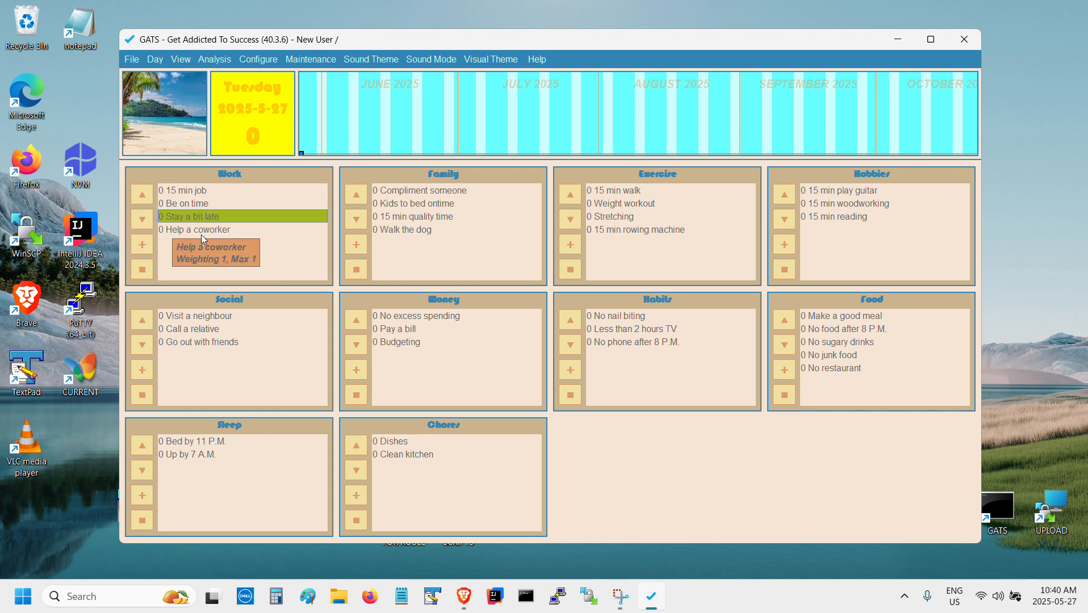
left_click(187, 208)
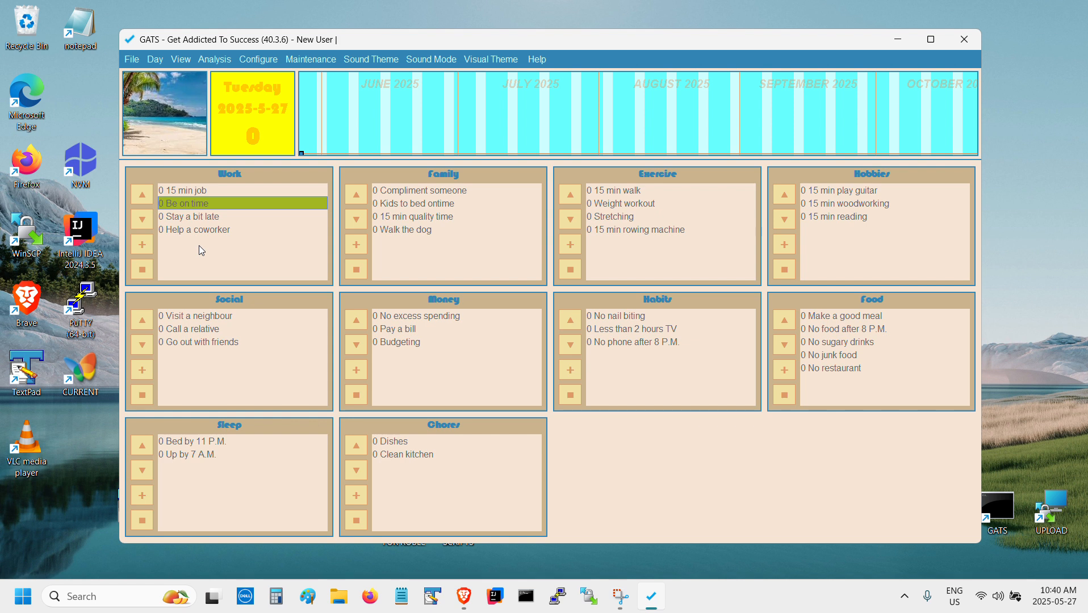
left_click(190, 191)
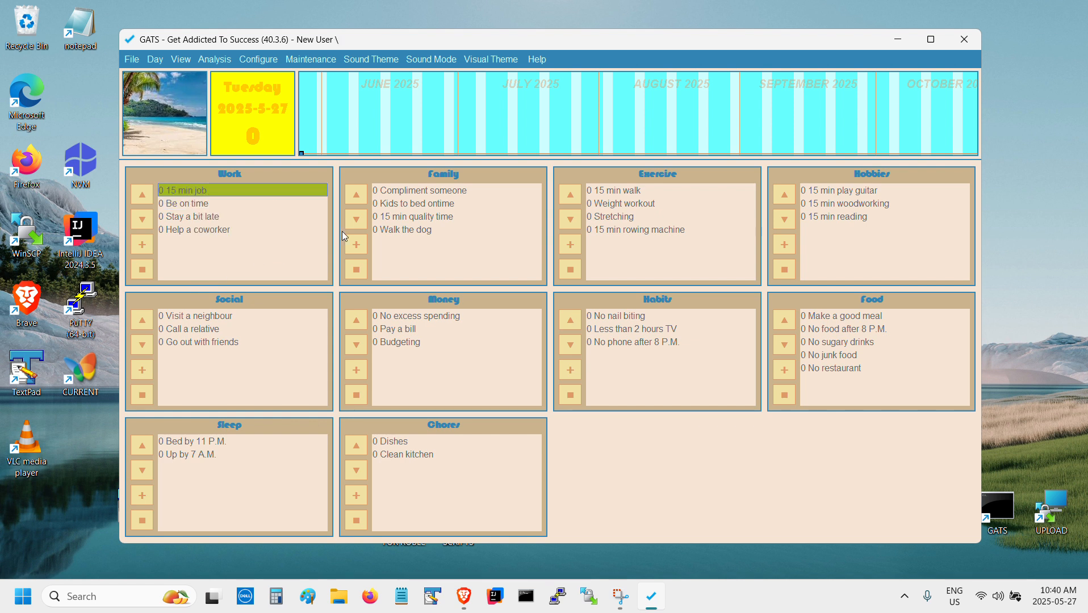
Step: Increase the score of the Family activity Kids to bed ontime to 1
left_click(398, 205)
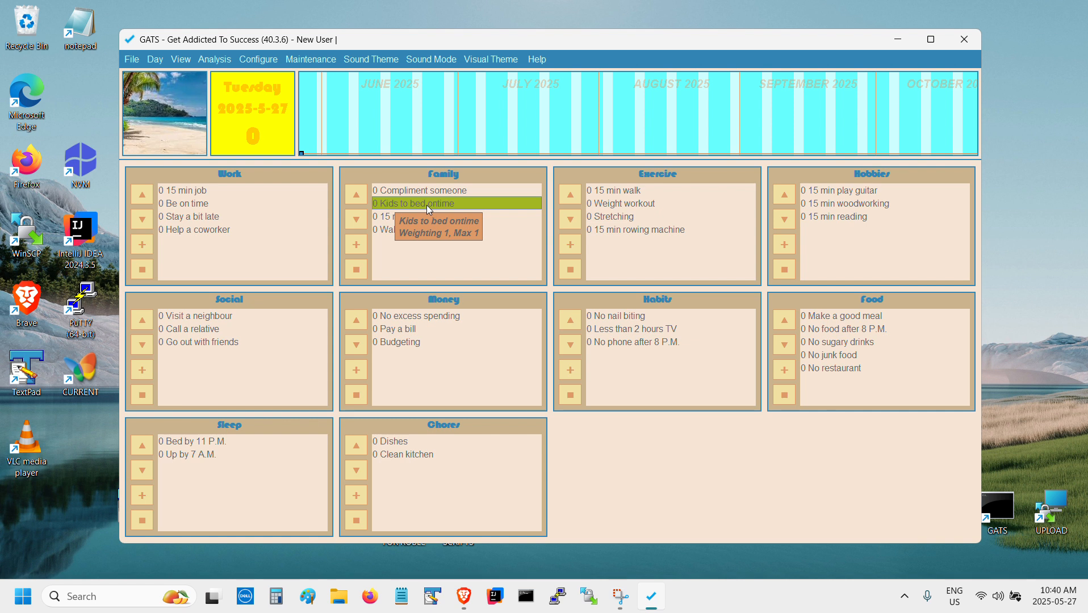
left_click(357, 196)
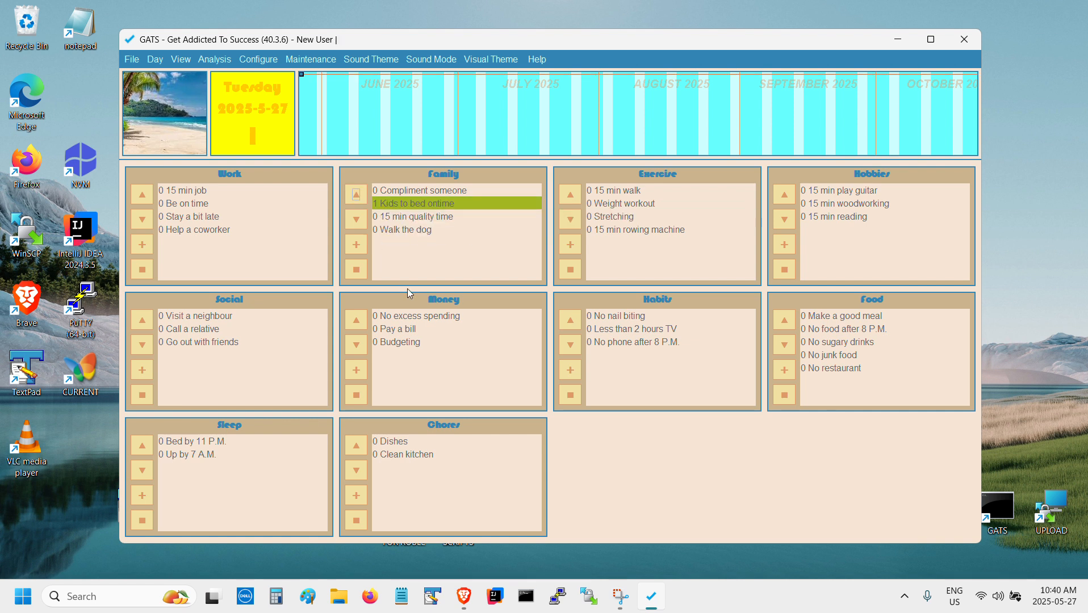
Step: Increase the score of the Exercise activity 15 min walk to 1 and check the day's total on the timeline graph
mouse_move(304, 74)
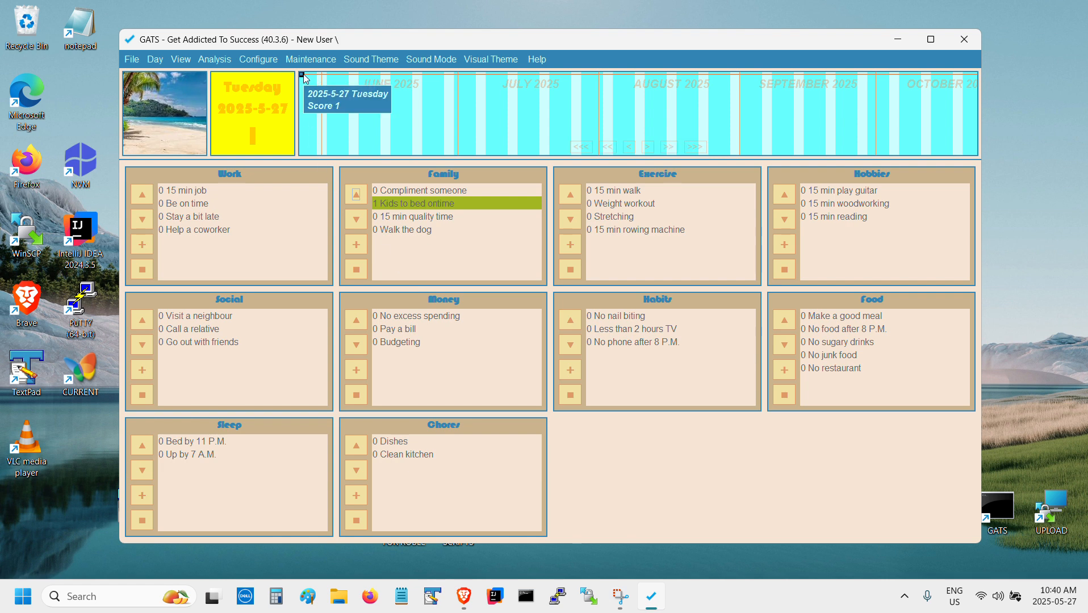
mouse_move(421, 218)
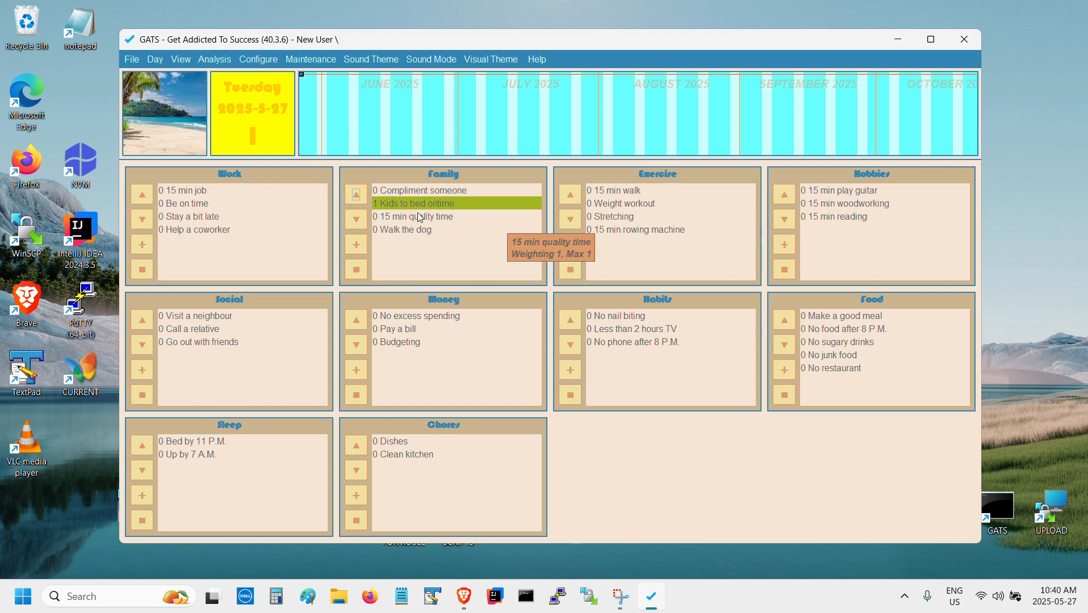
left_click(600, 191)
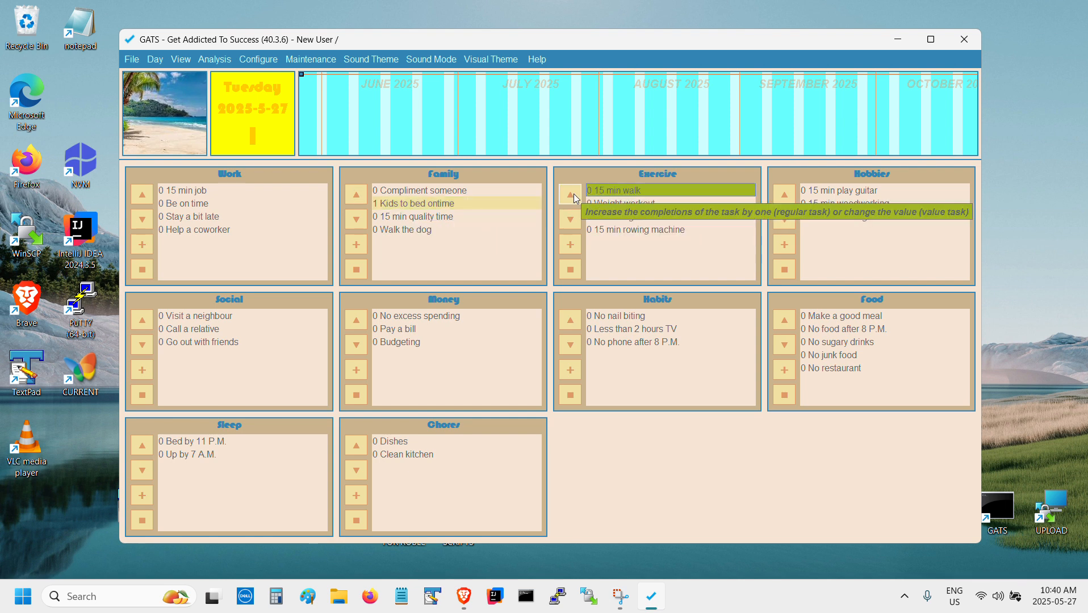
left_click(571, 194)
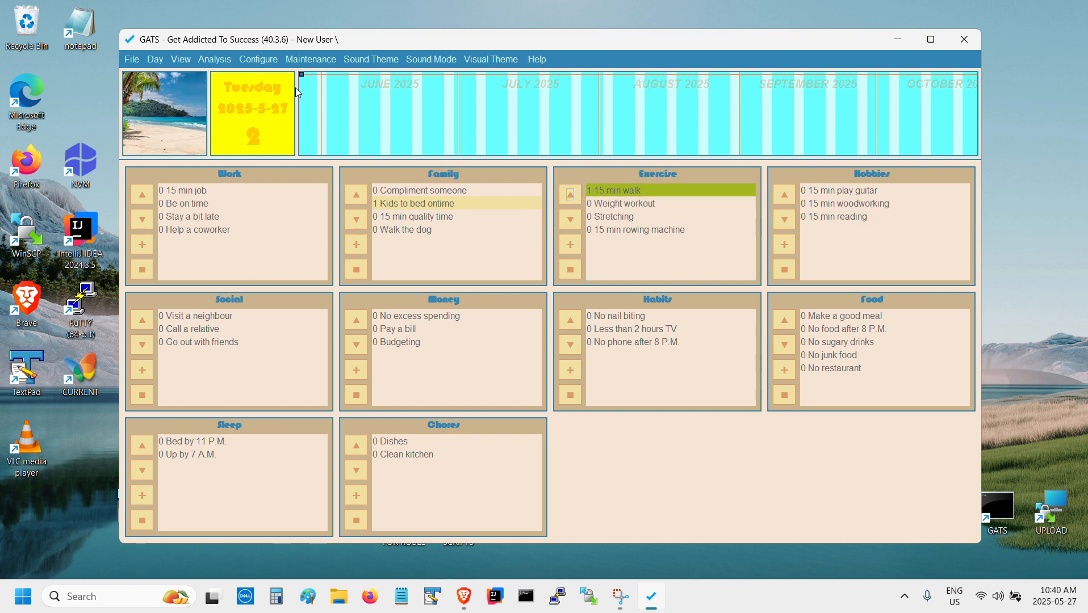
mouse_move(306, 80)
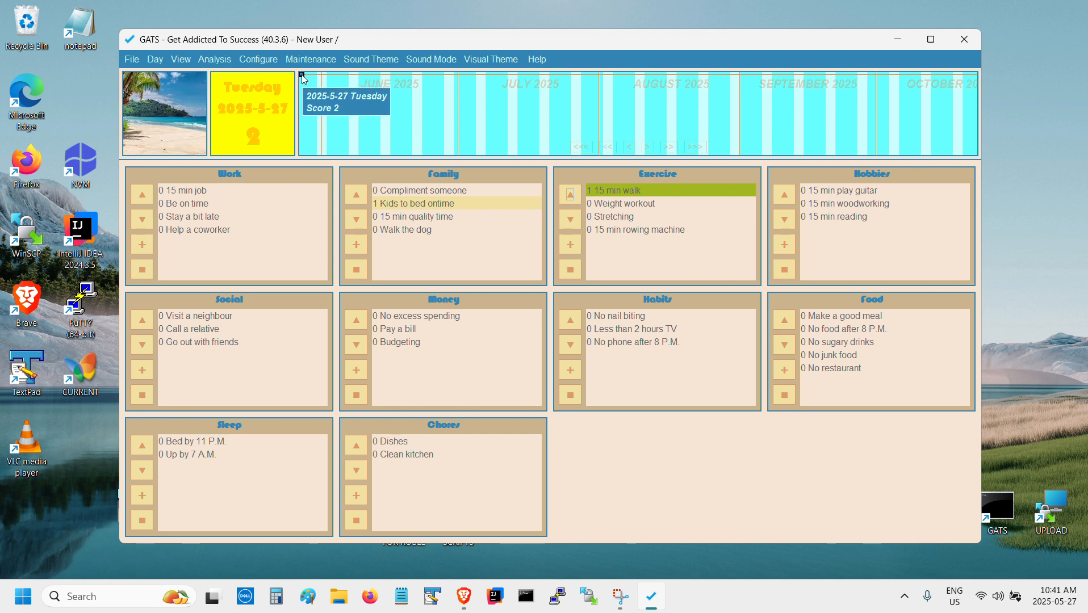
mouse_move(307, 75)
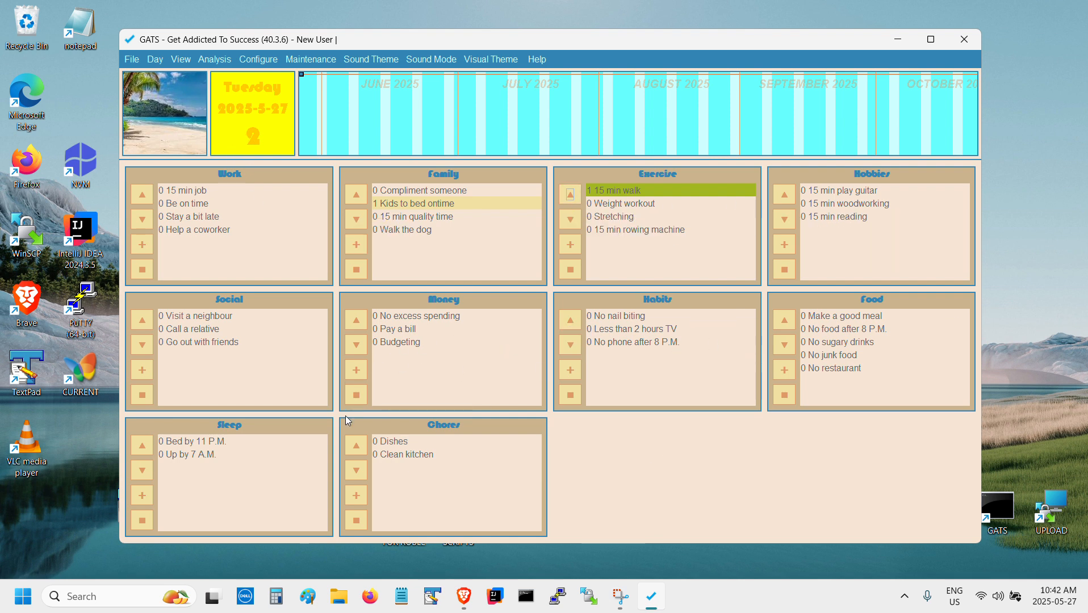
Step: Create a new category named Seasonal Chores
left_click(156, 59)
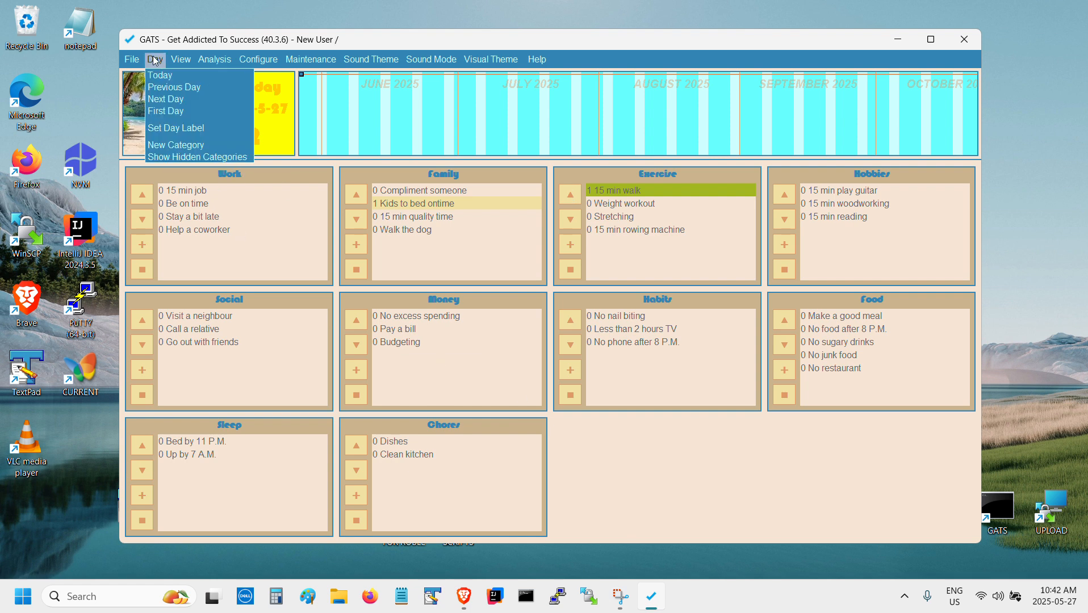
left_click(172, 146)
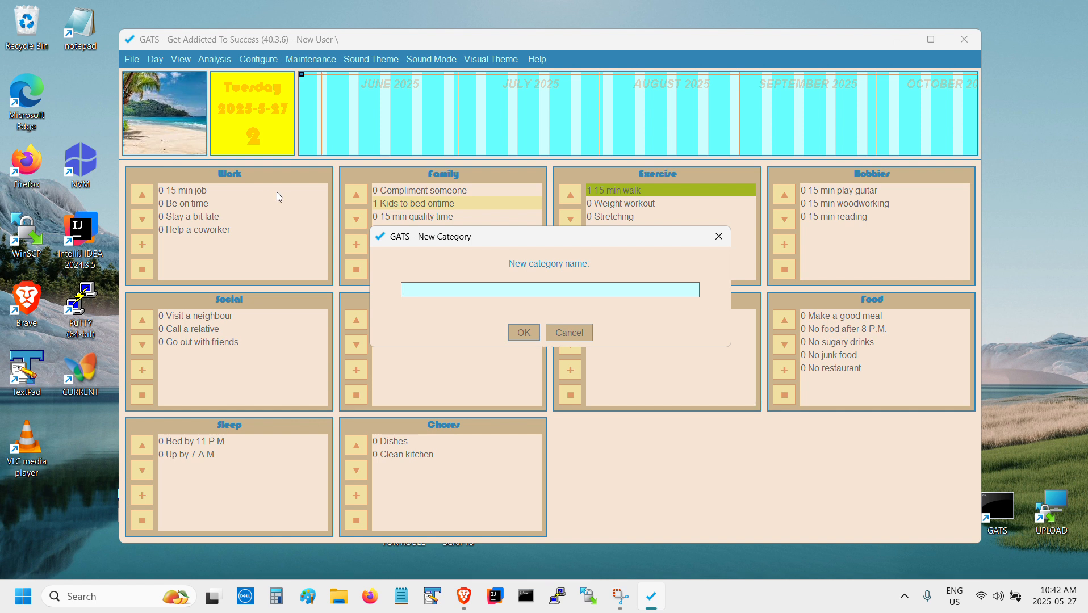
type("Searc")
key("BackSpace")
key("BackSpace")
type("sonal Chores")
left_click(524, 333)
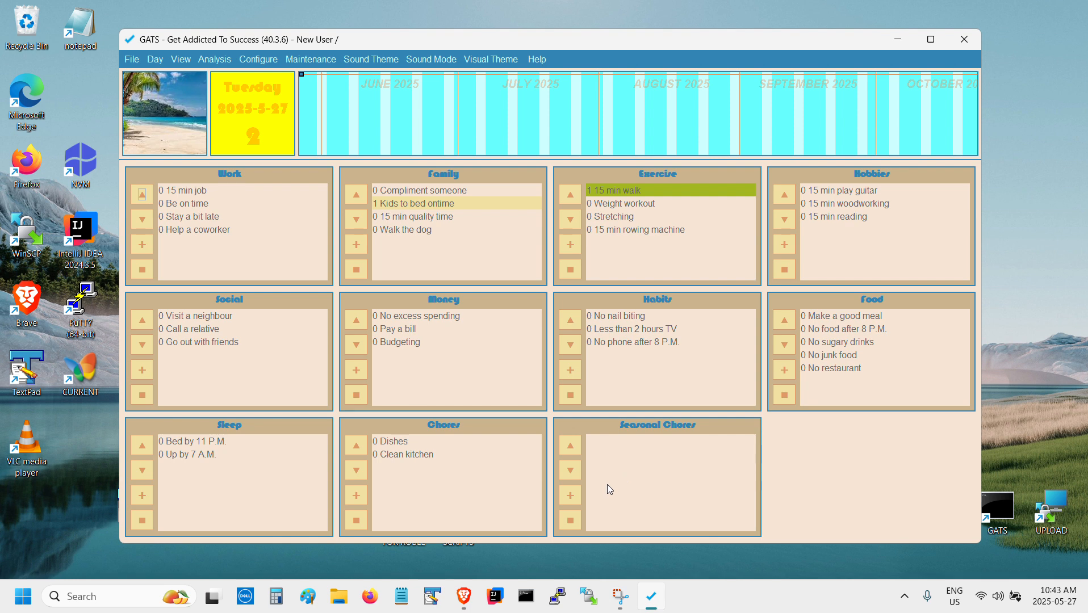
Step: Add the regular task Cut grass 15 min to the Seasonal Chores category with a task weighting of 2
left_click(574, 496)
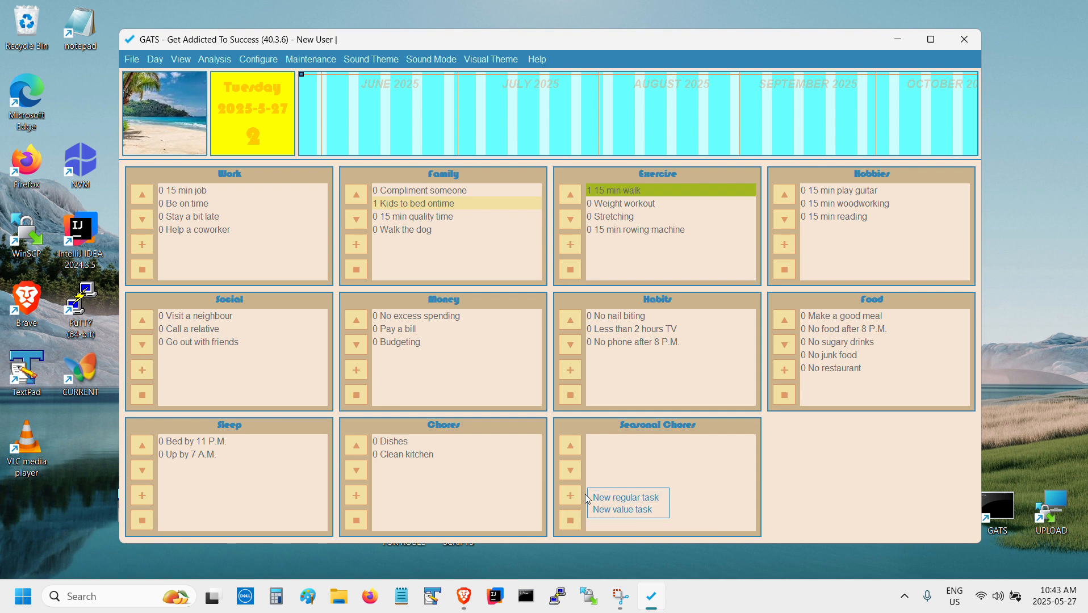
left_click(621, 495)
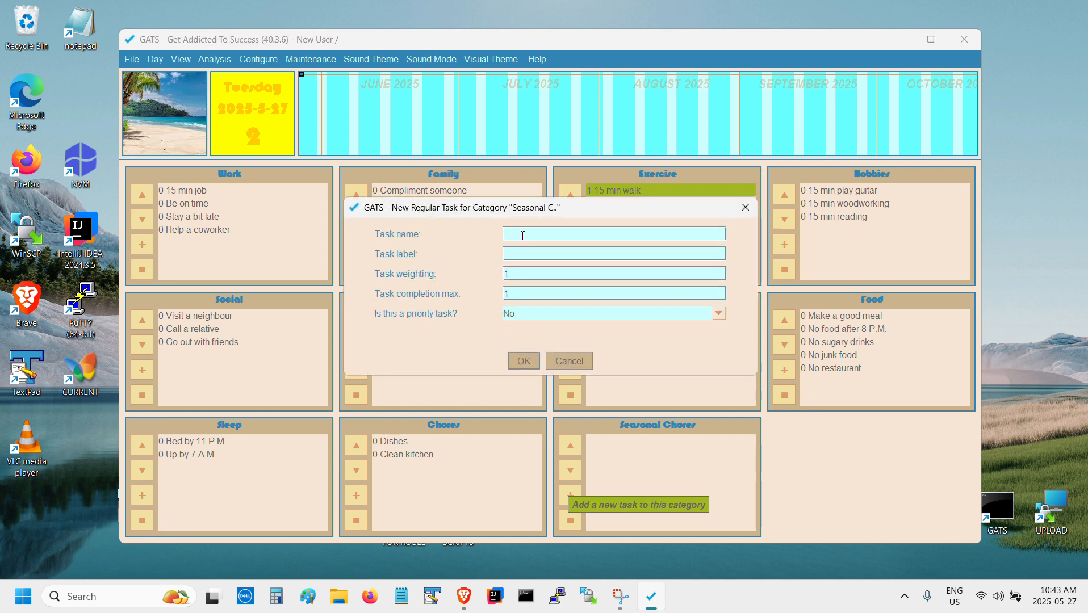
type("Cut gr")
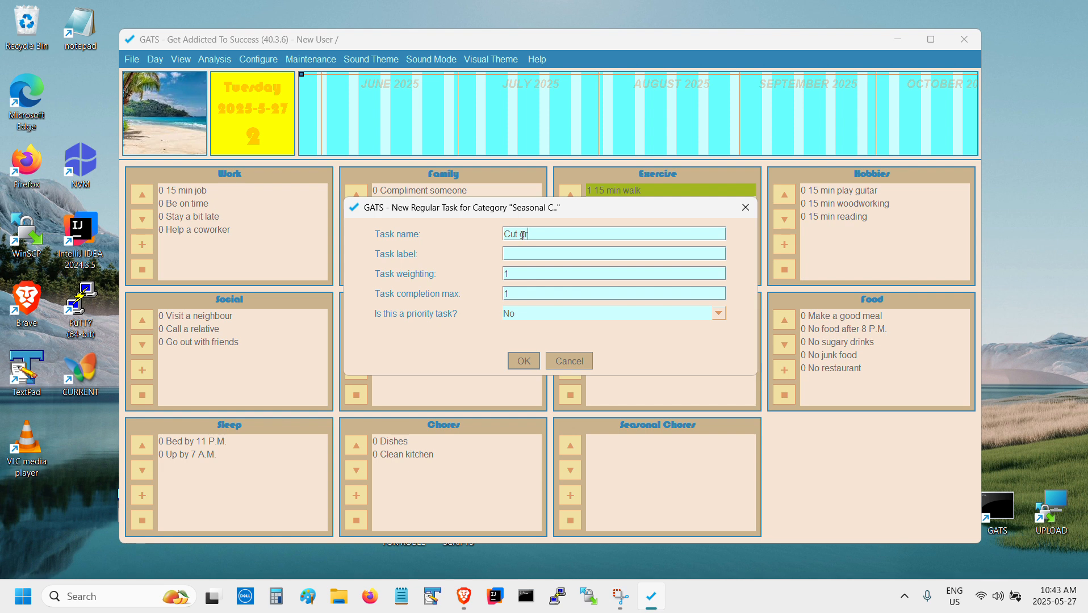
type("ass 15 min")
left_click_drag(560, 214, 597, 172)
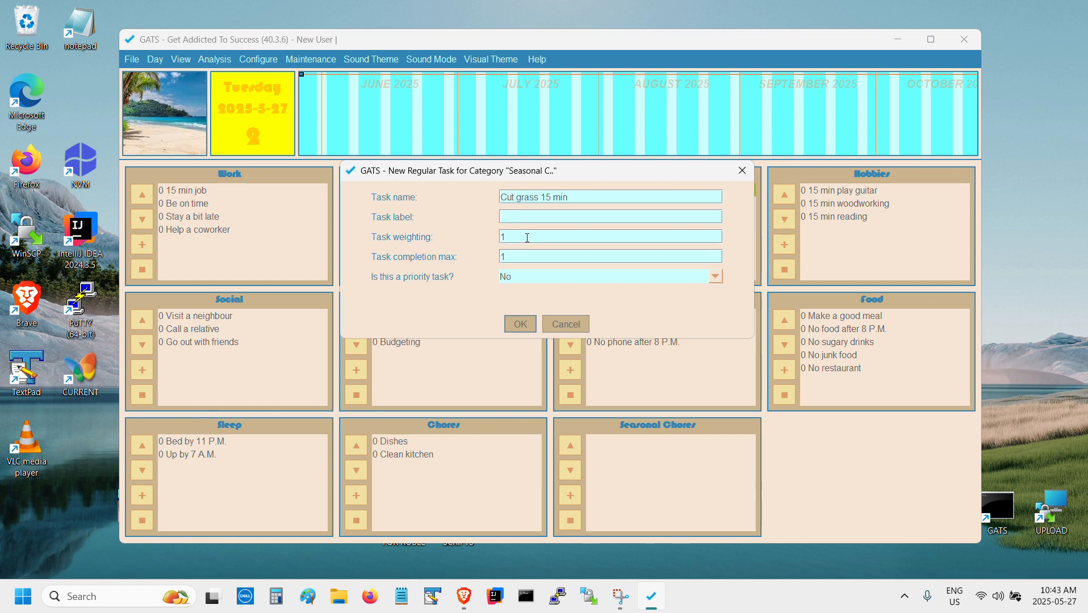
left_click_drag(528, 179, 537, 172)
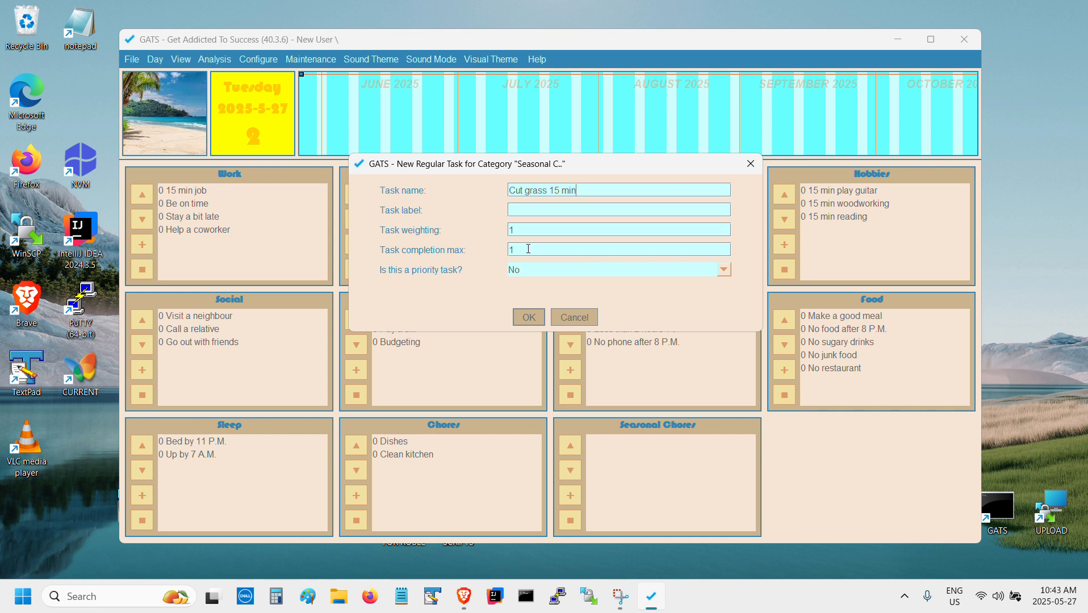
key("Tab")
key("Tab")
type("2")
left_click(530, 317)
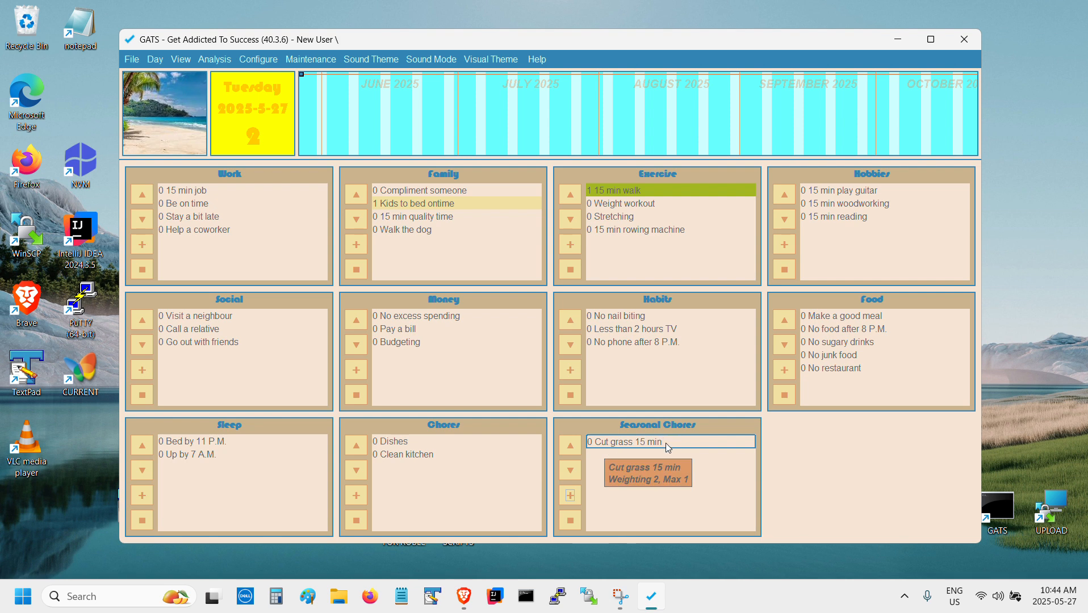
Step: Add the regular task Weeding 15 min to the Seasonal Chores category, keeping the task weighting at 1
left_click(573, 493)
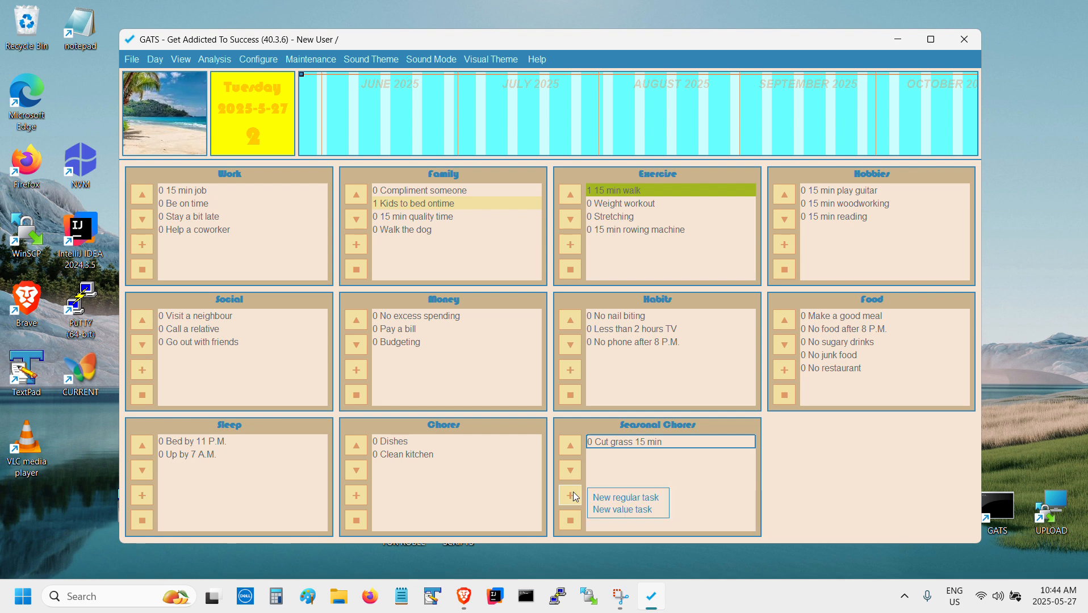
left_click(619, 500)
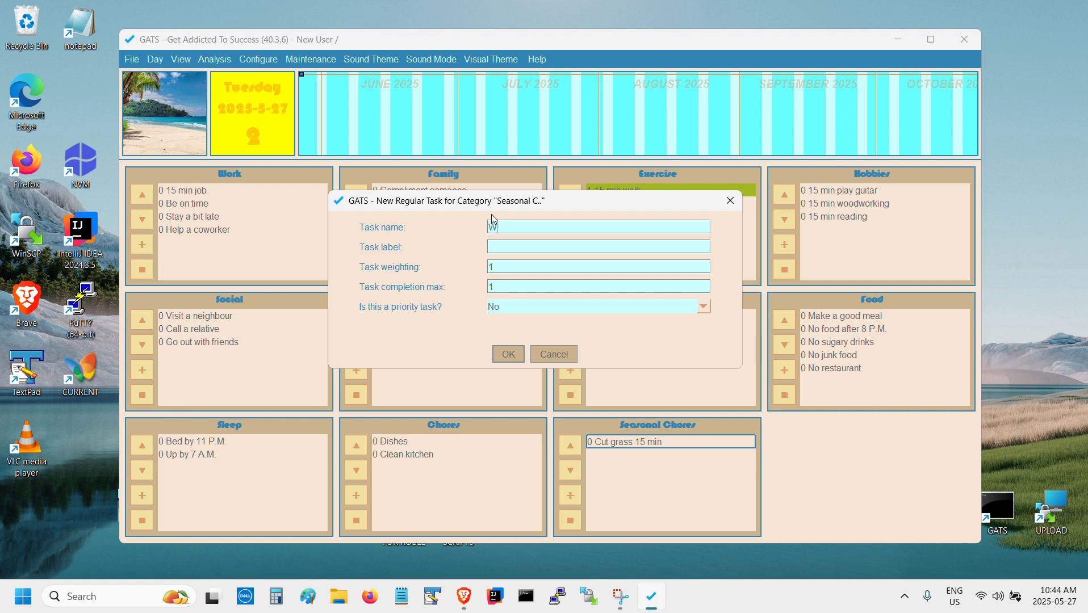
type("Weeding 15 min")
left_click_drag(509, 268, 477, 267)
left_click(510, 358)
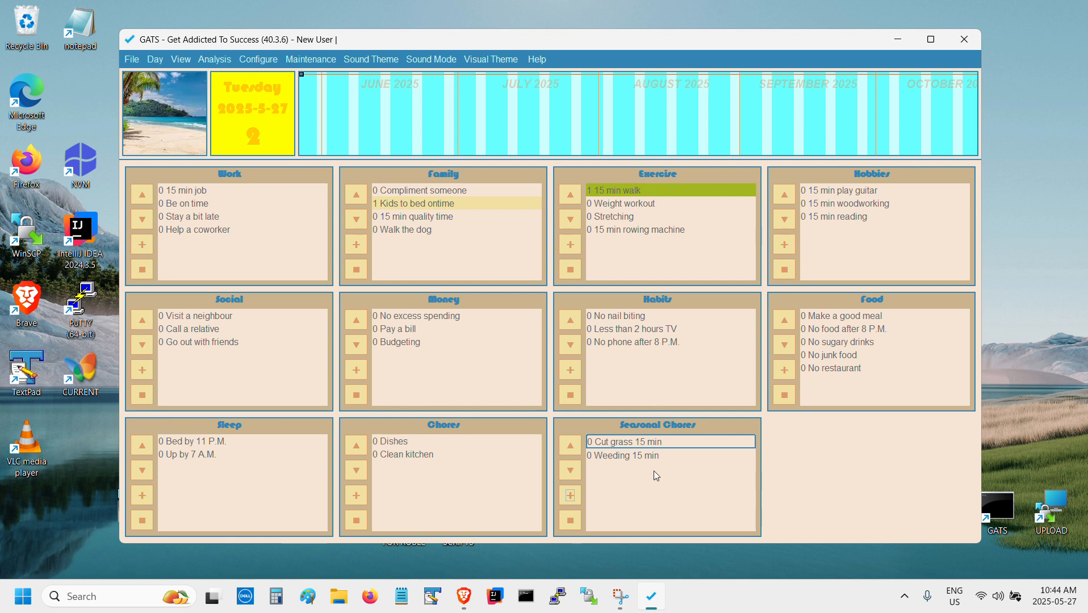
mouse_move(640, 464)
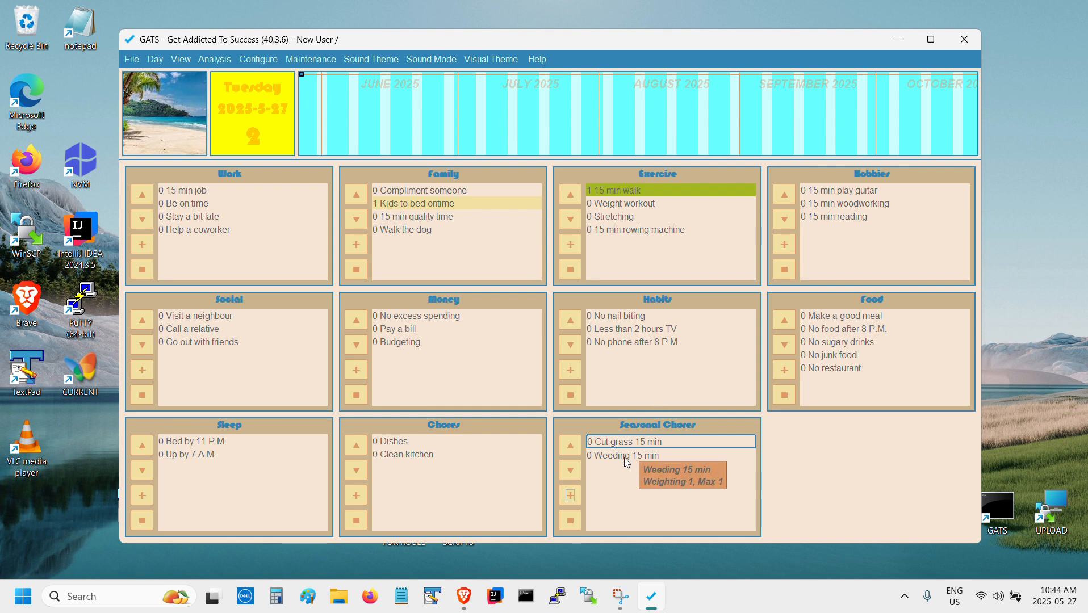
Step: Increase the score of the Seasonal Chores task Weeding 15 min to 1 and look over the timeline graph
left_click(623, 456)
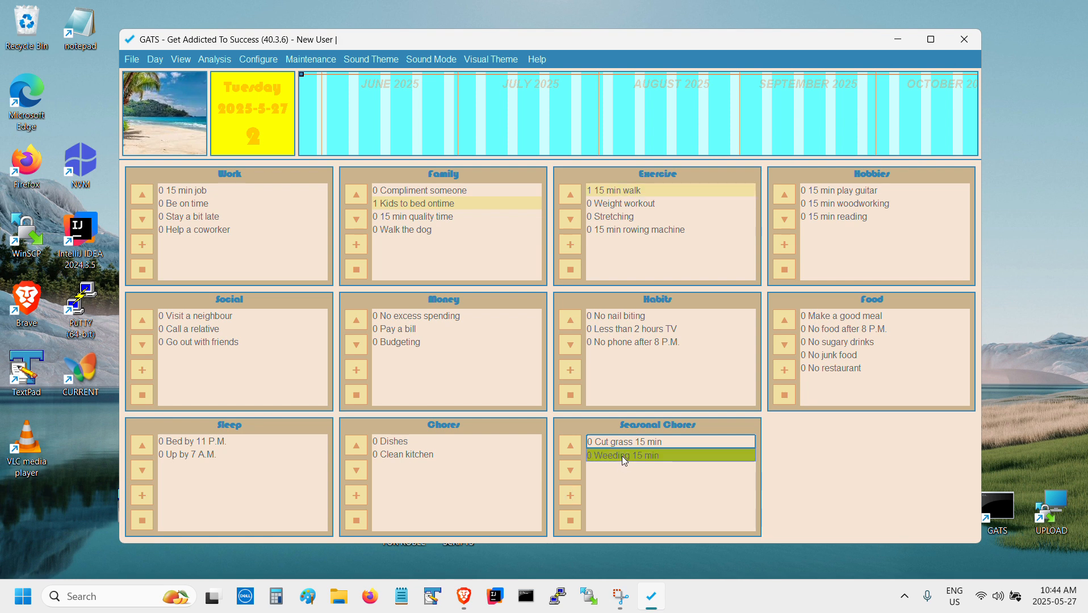
left_click_drag(301, 41, 303, 48)
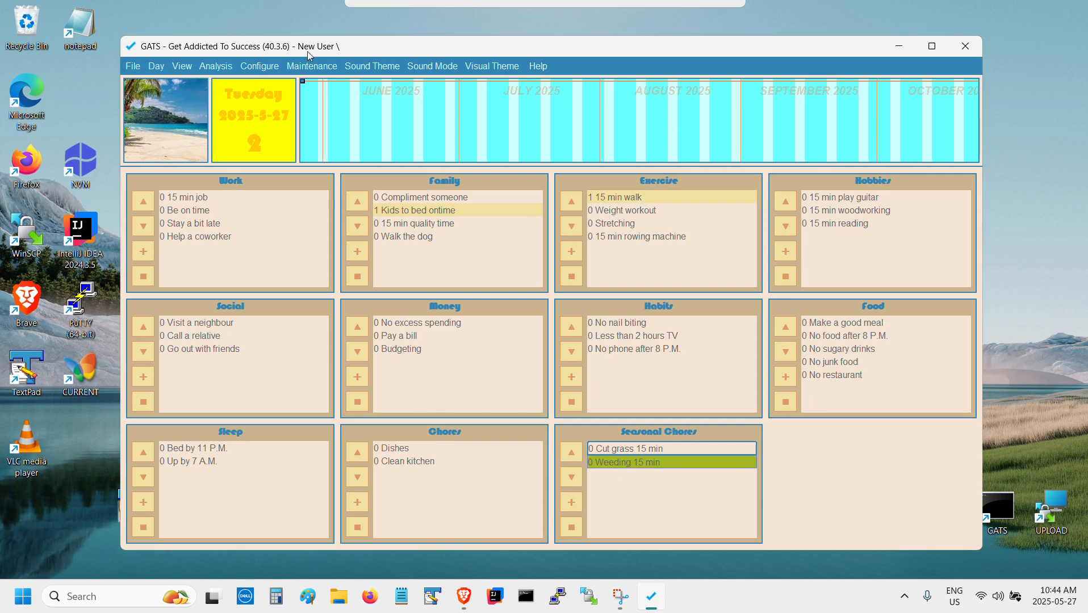
left_click(572, 454)
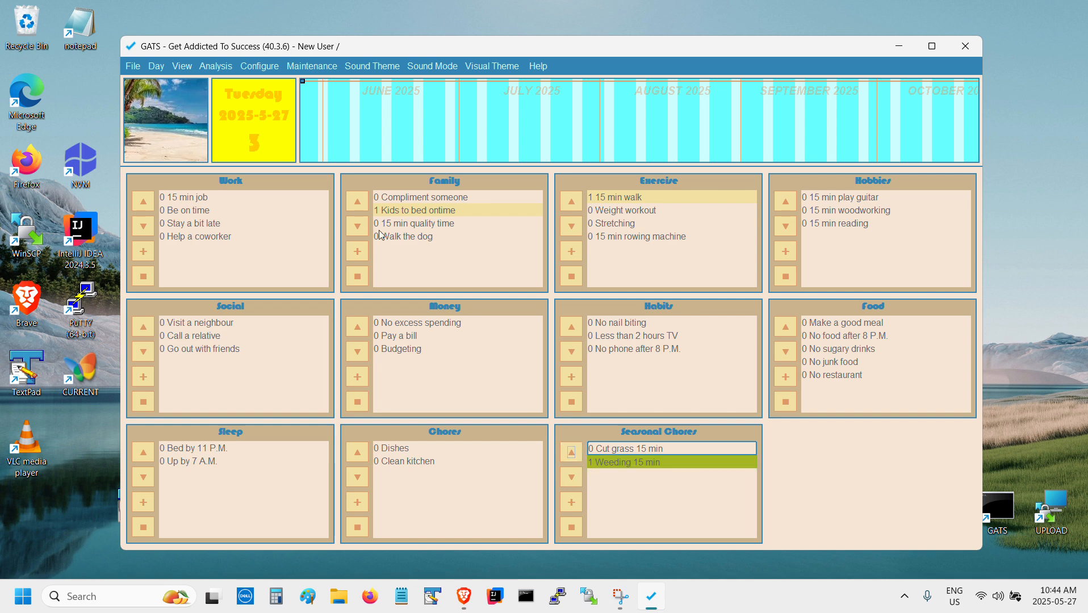
mouse_move(306, 86)
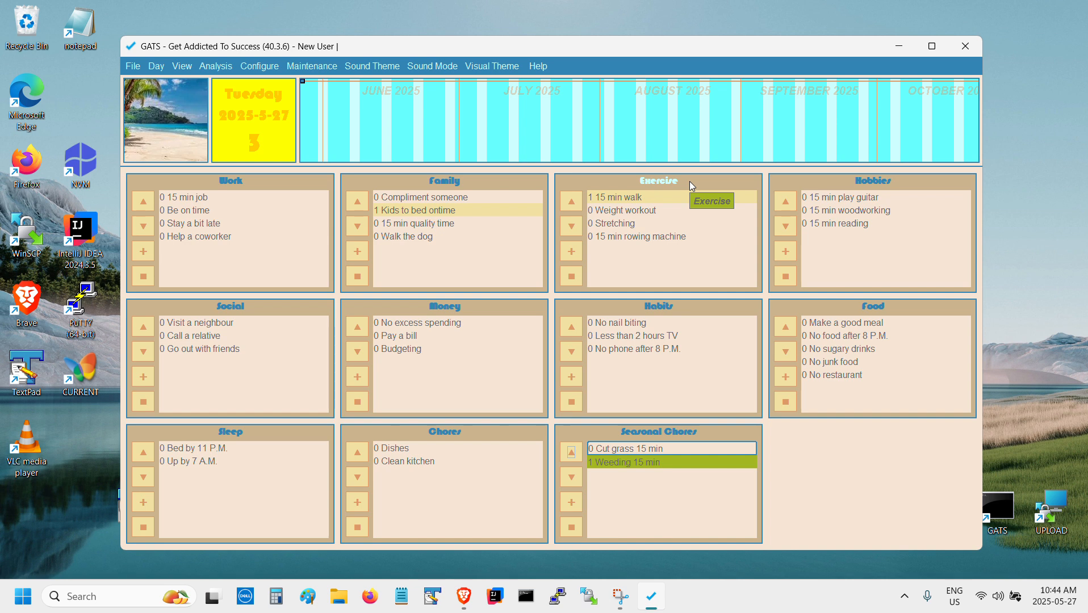
mouse_move(342, 113)
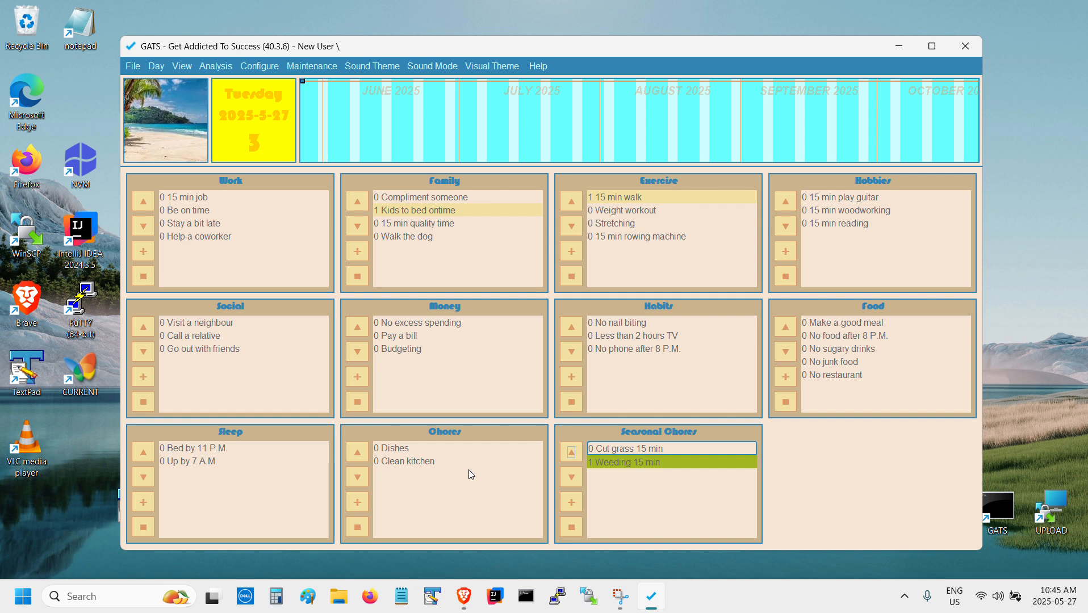
mouse_move(610, 129)
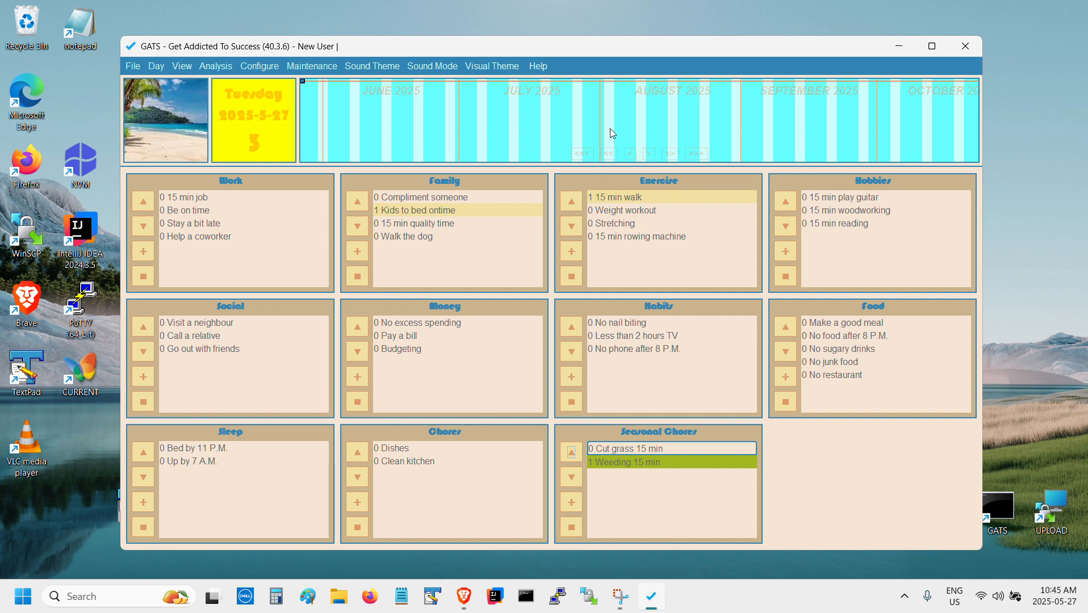